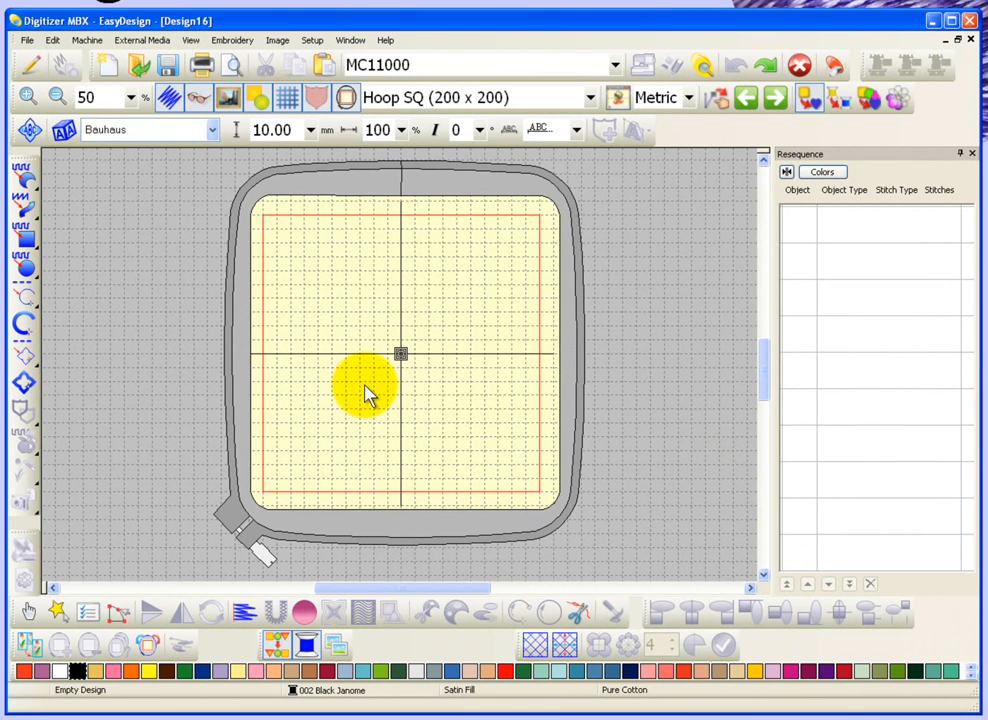
Draw a filled rectangle in the hoop with the rectangle tool.
click(24, 240)
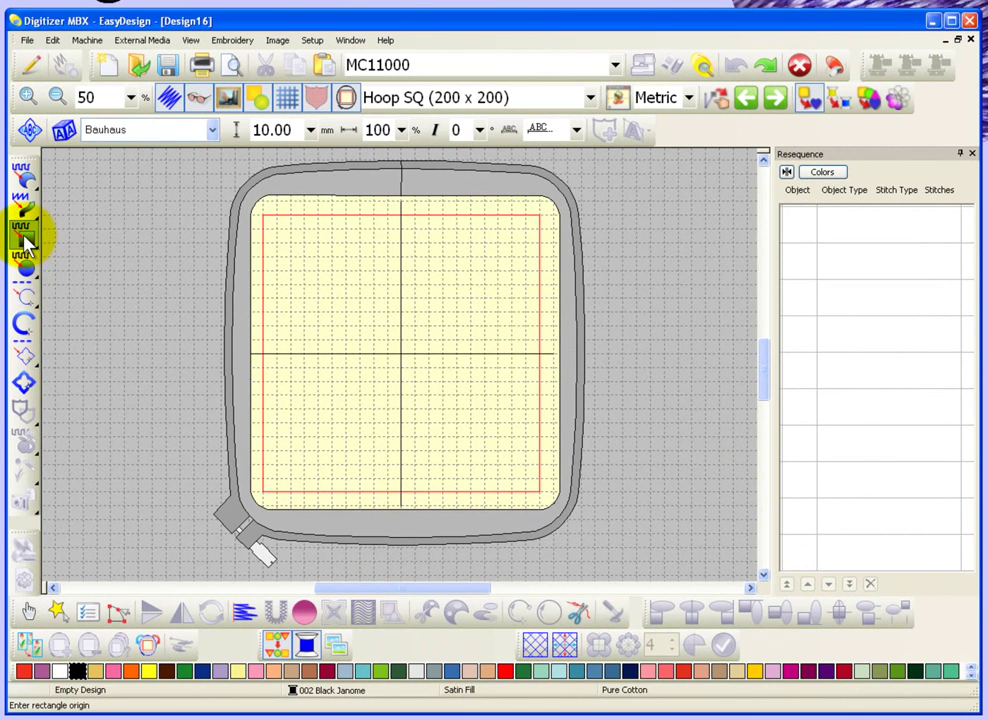
click(326, 302)
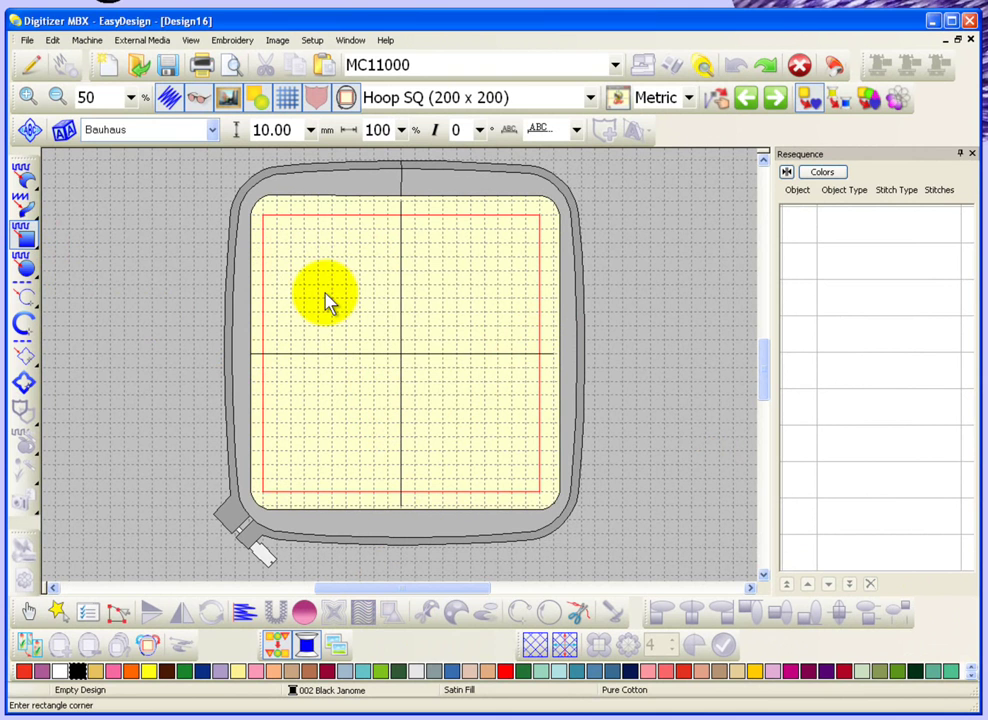
click(416, 372)
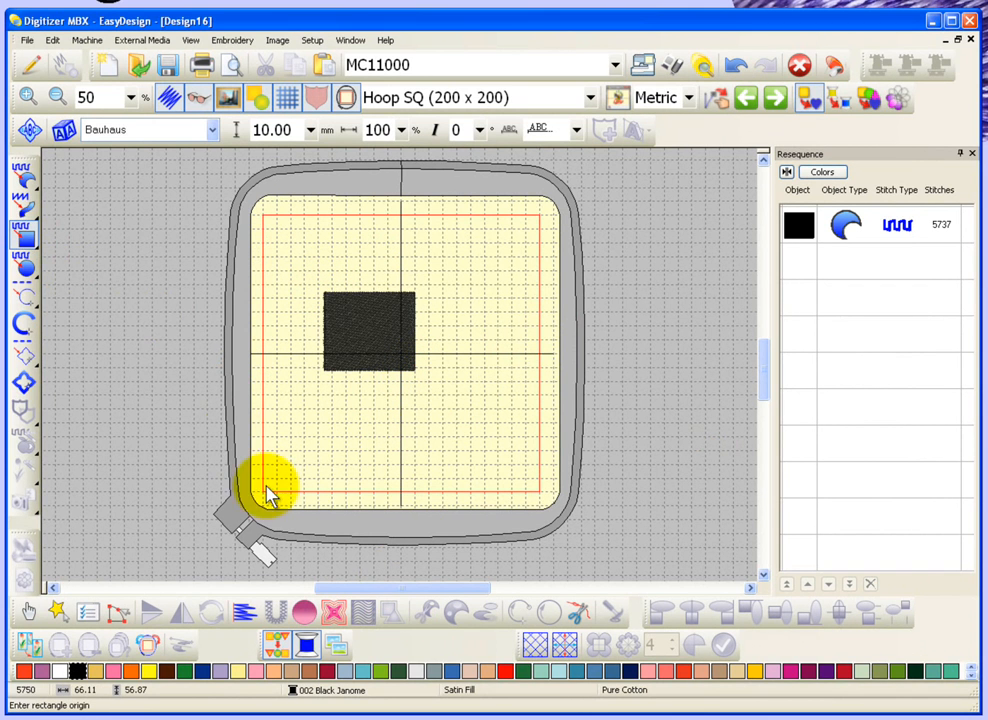
Draw a filled circle overlapping the rectangle's lower right corner, then return to Select and deselect.
click(23, 266)
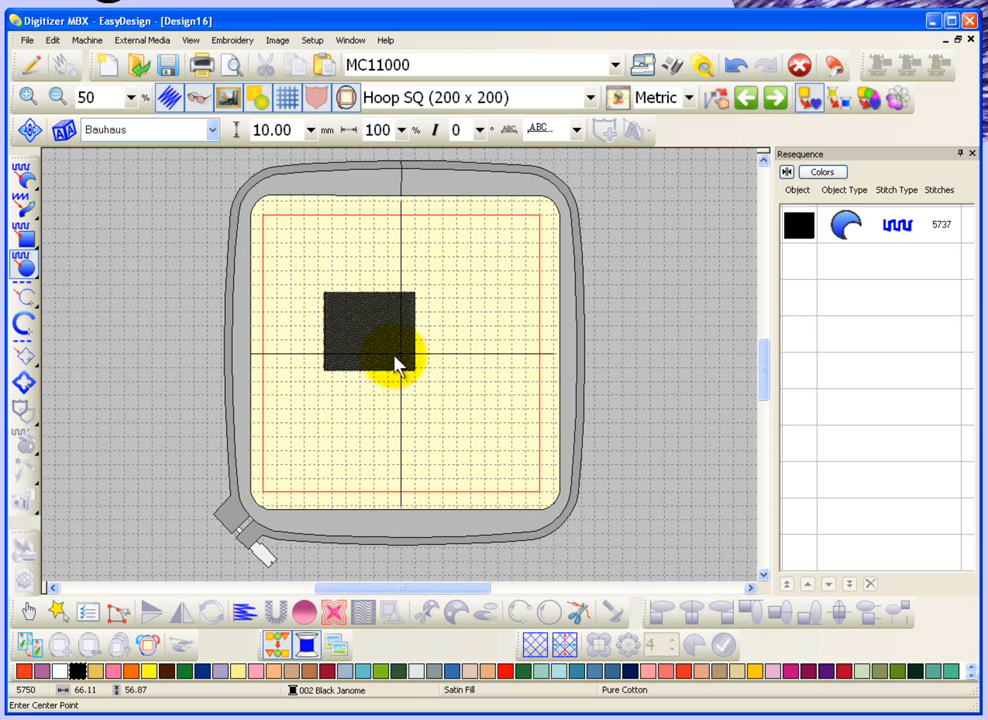
click(437, 400)
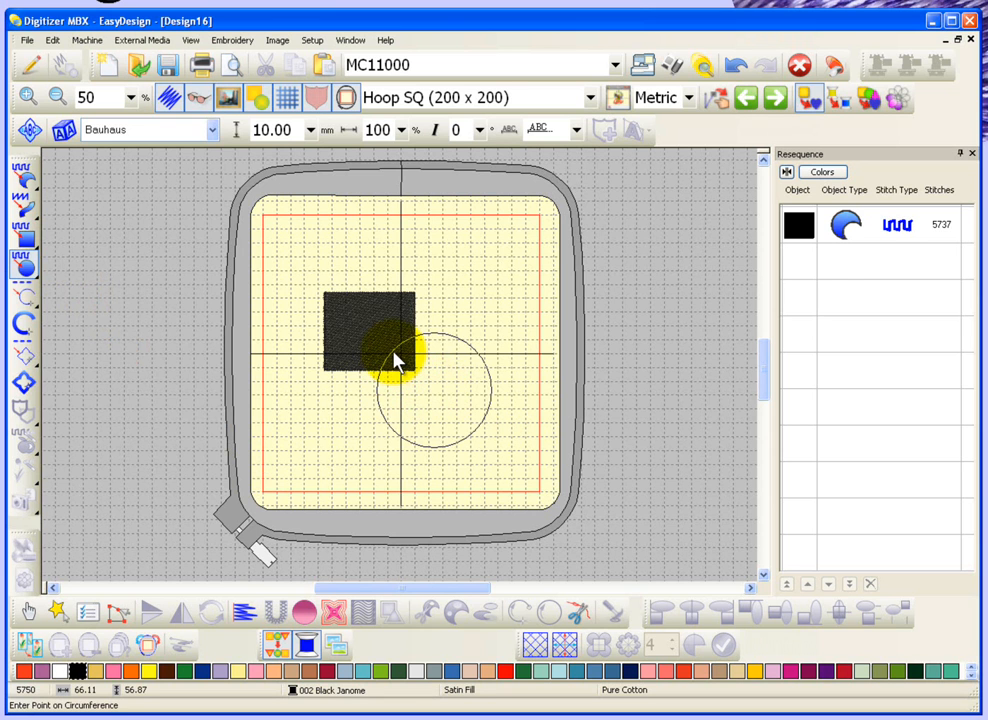
click(405, 370)
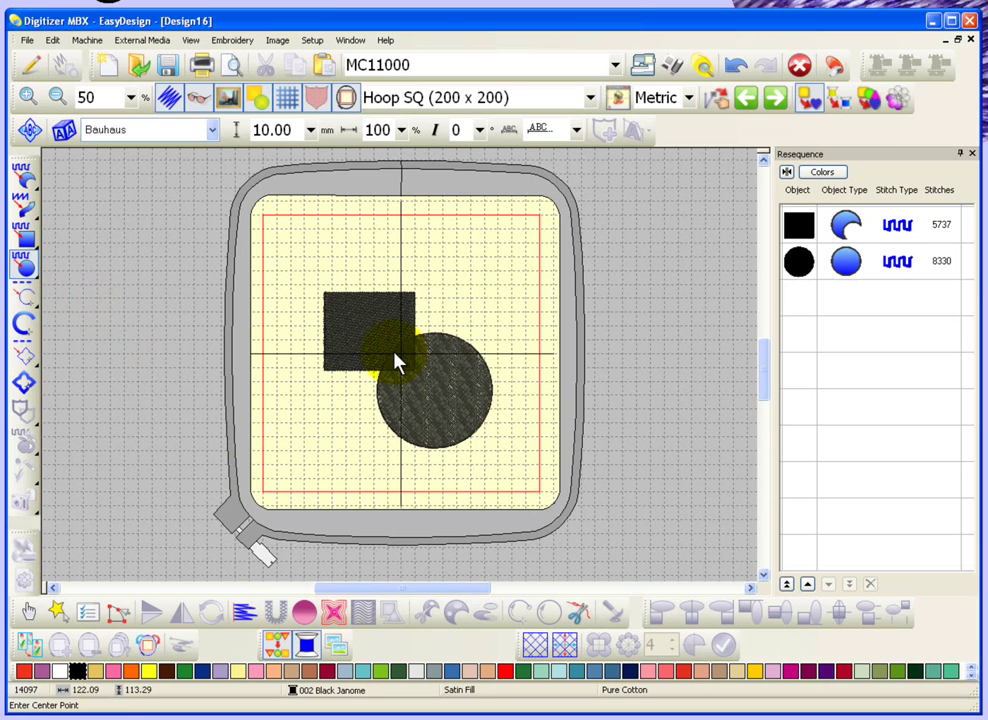
click(29, 612)
click(288, 283)
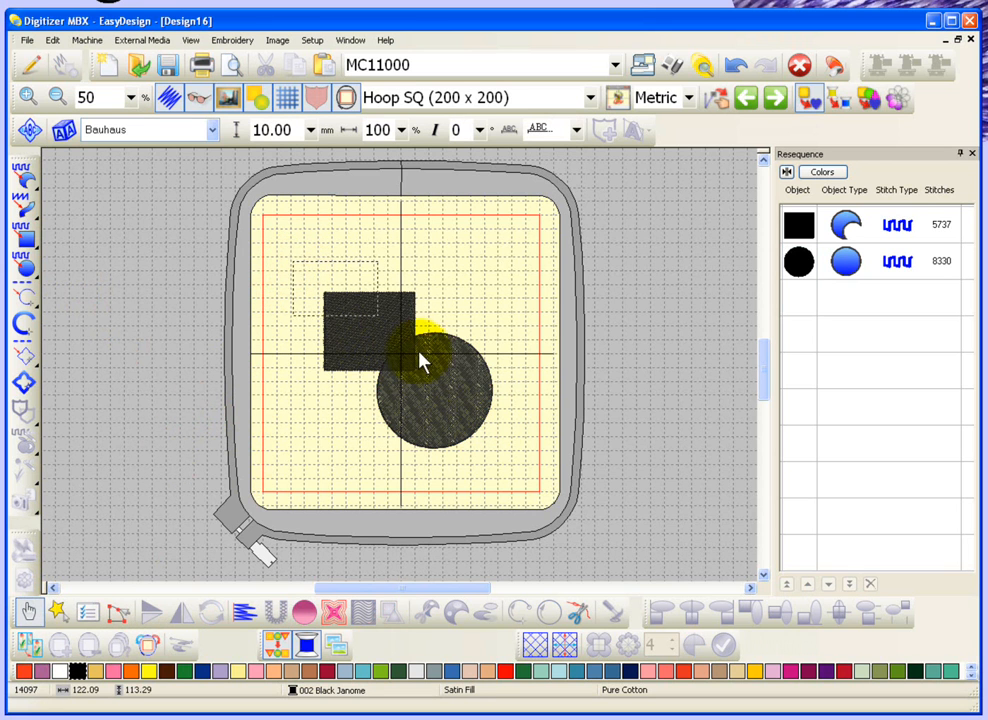
Colour both the rectangle and the circle vermilion red.
drag(297, 270, 500, 455)
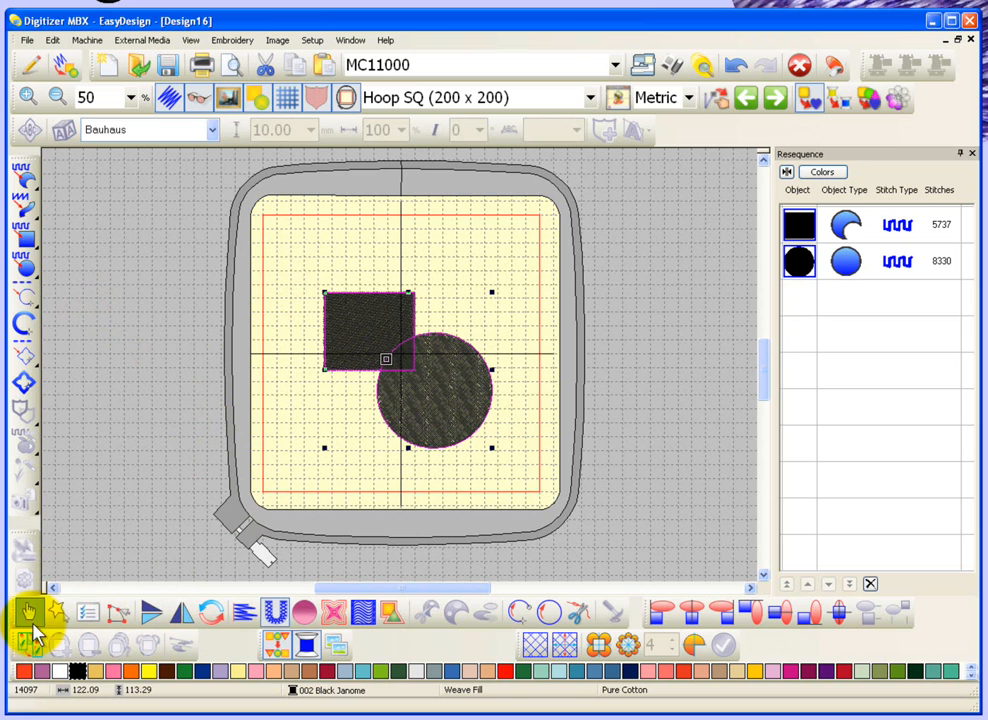
click(24, 671)
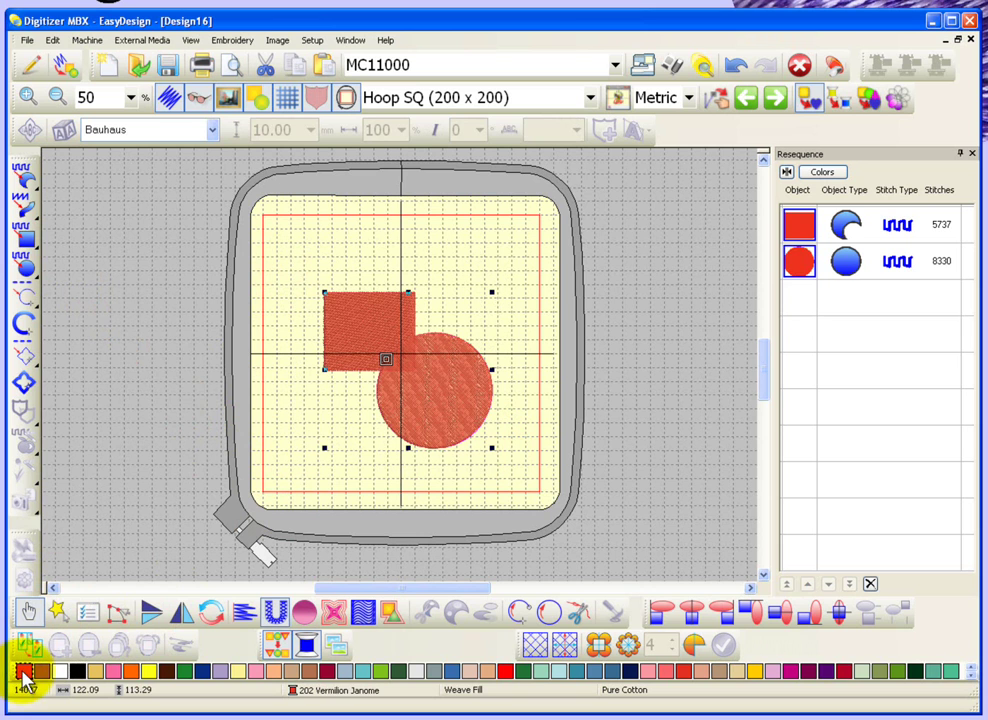
click(290, 305)
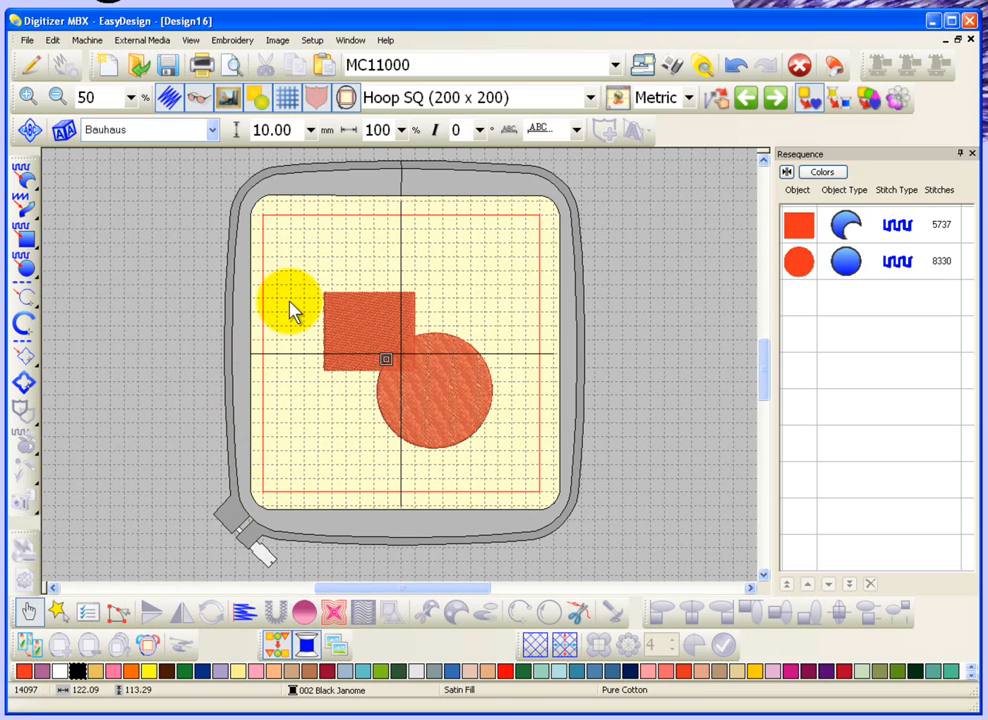
Check each red shape by selecting it on its own, then deselect.
click(360, 305)
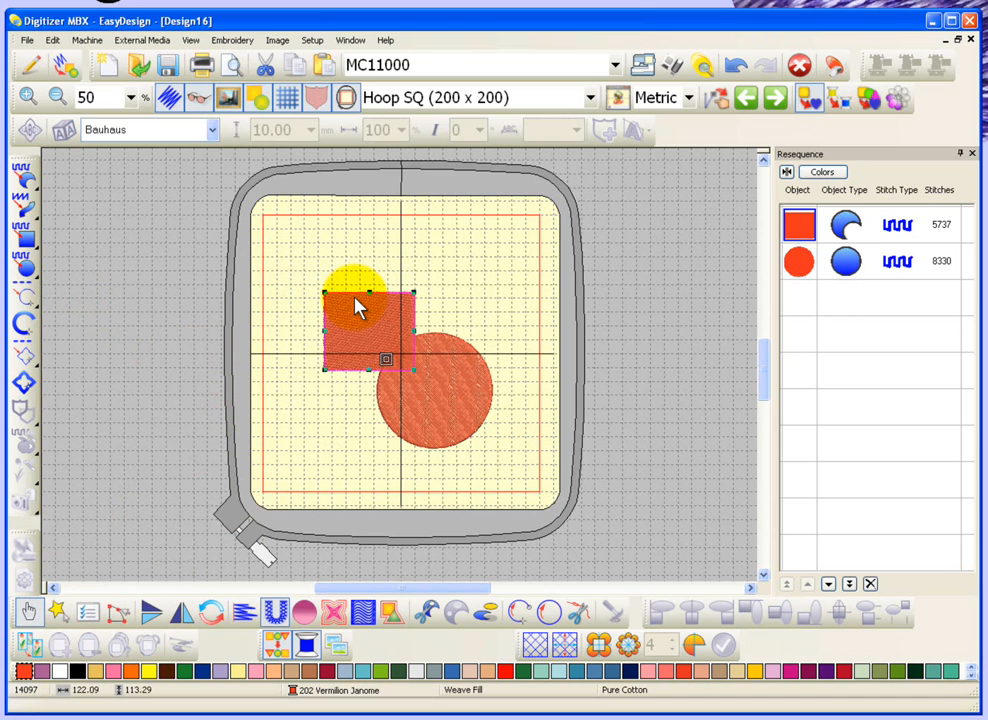
click(473, 383)
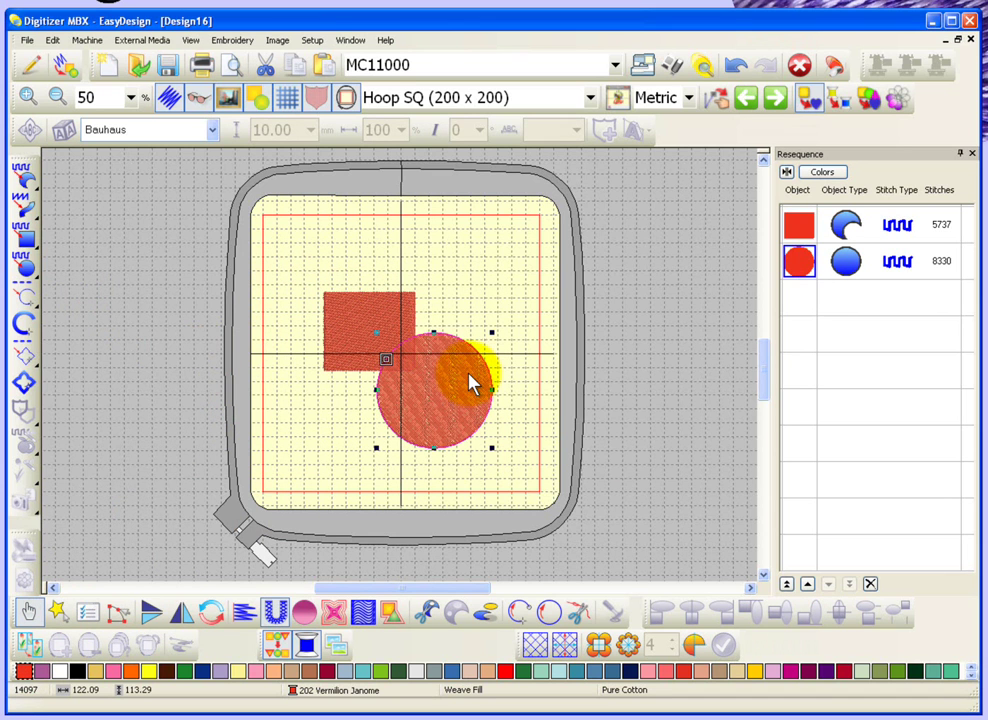
click(509, 287)
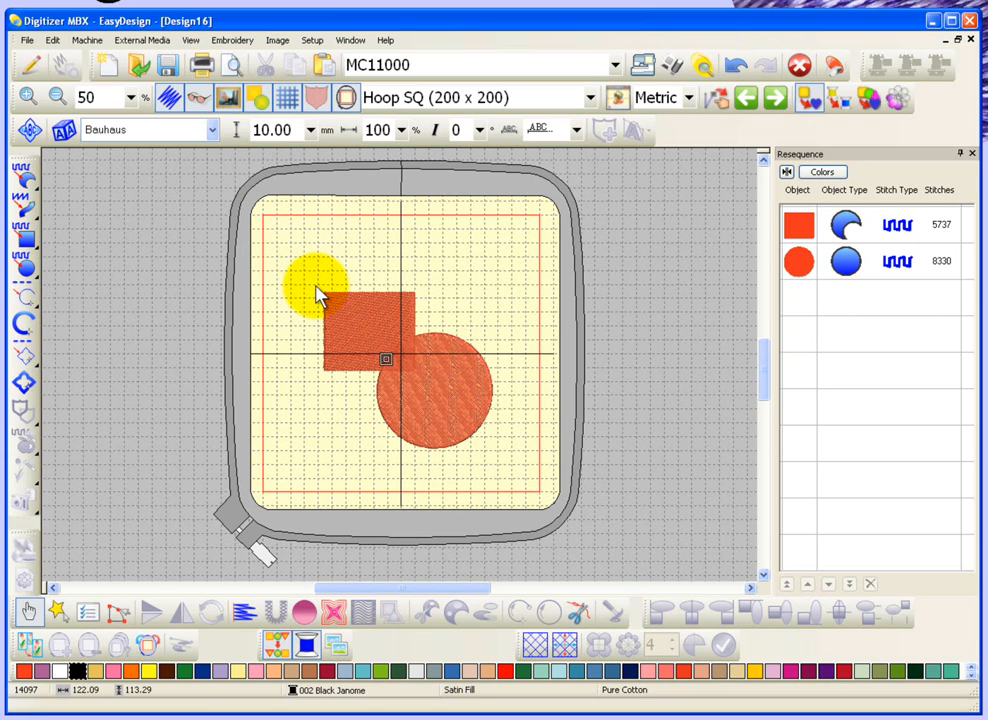
Add black Satin Line object outlines around all selected shapes via Outlines & Offsets.
key(ctrl+a)
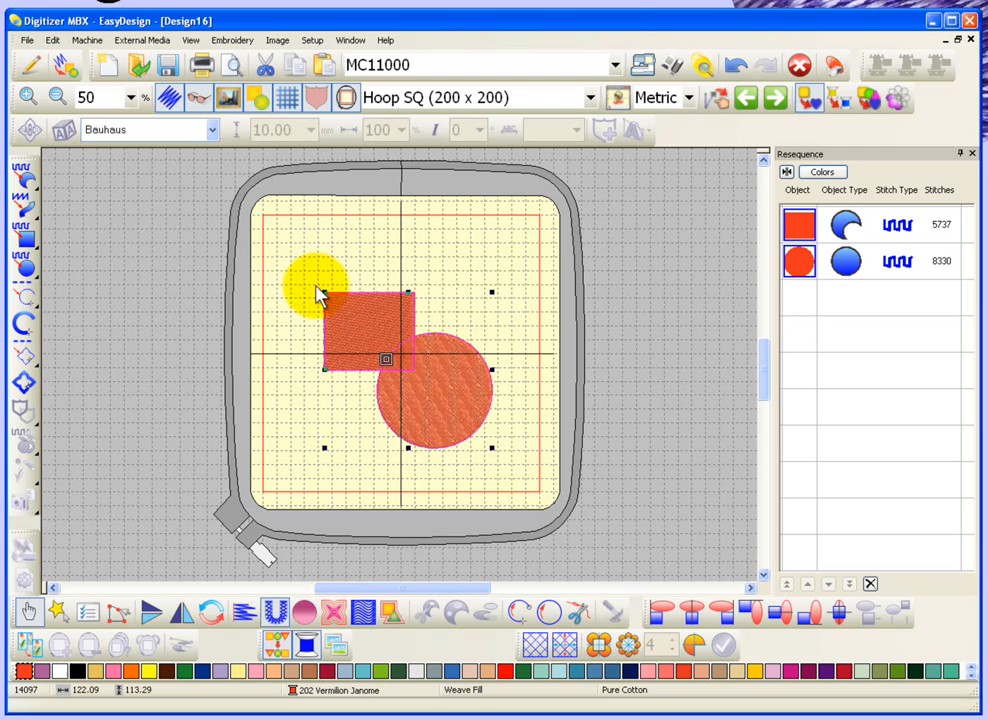
click(392, 612)
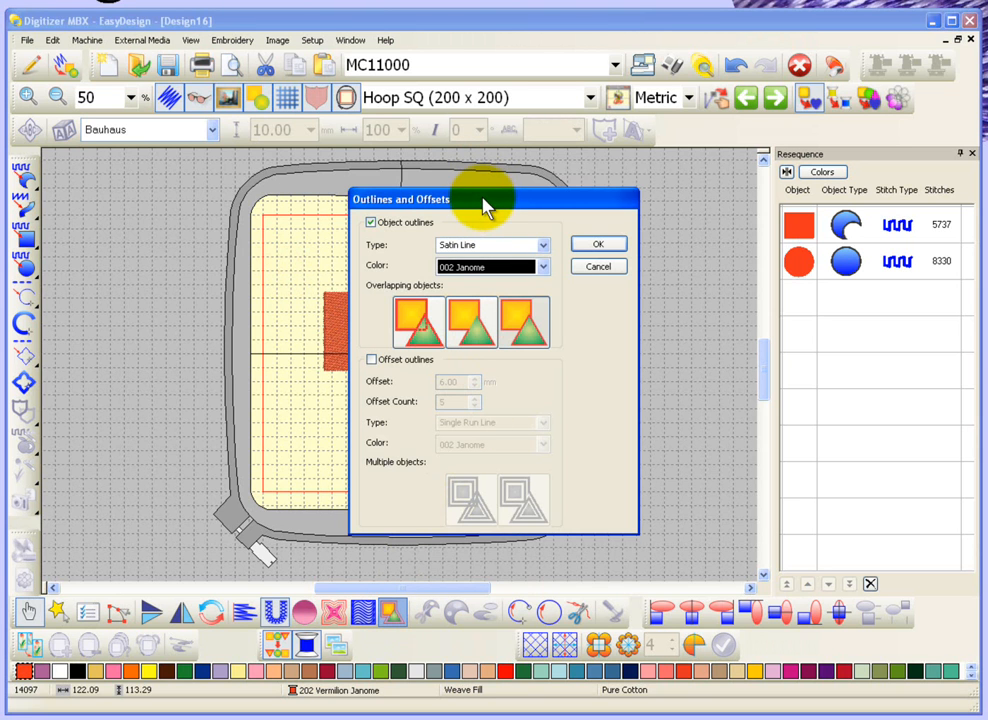
drag(484, 200, 640, 193)
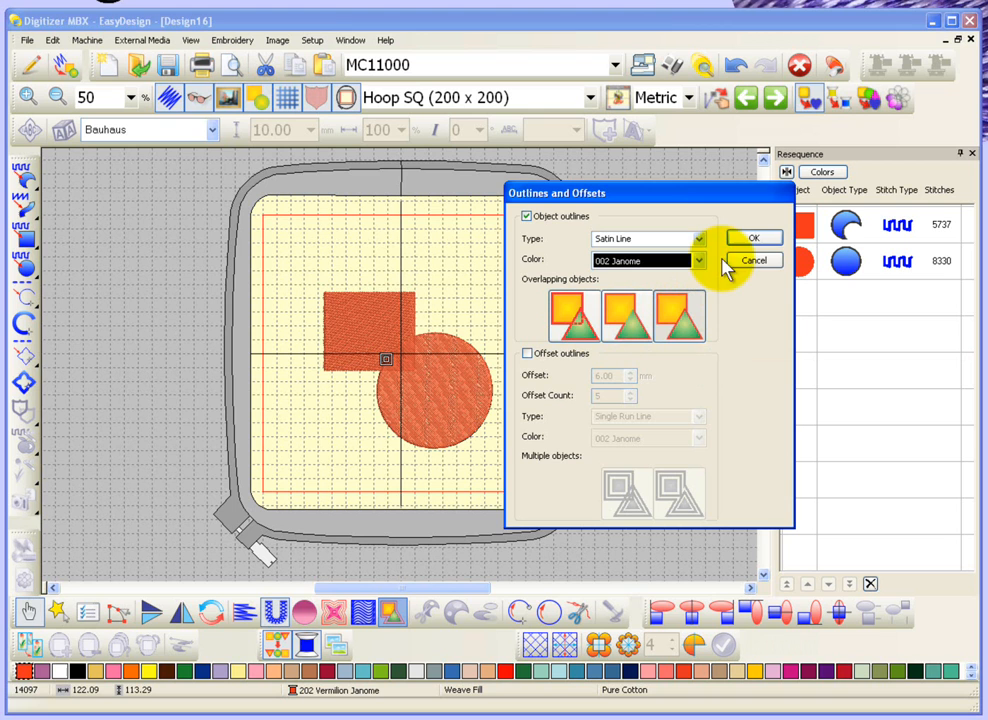
click(755, 239)
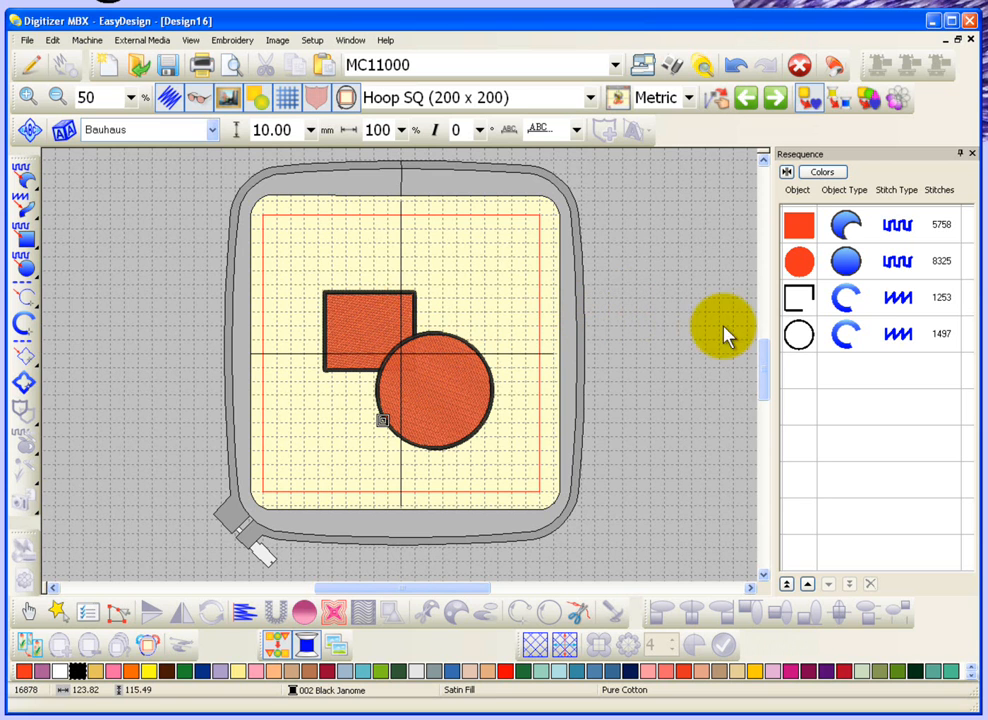
Select the two outline objects in Resequence and undo the outline creation.
click(799, 333)
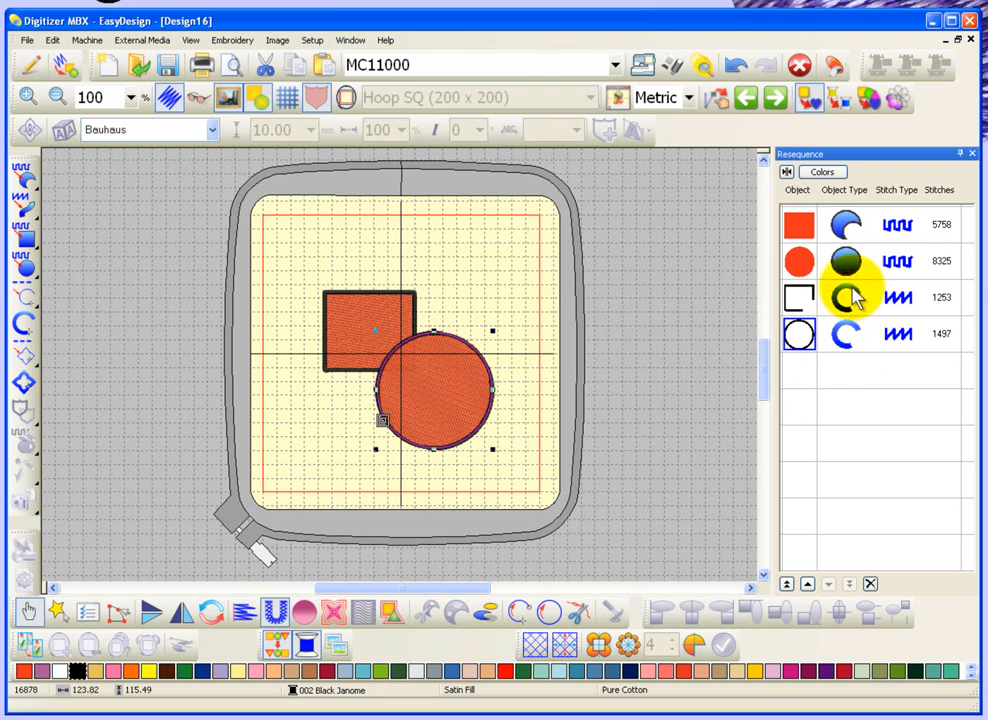
click(799, 297)
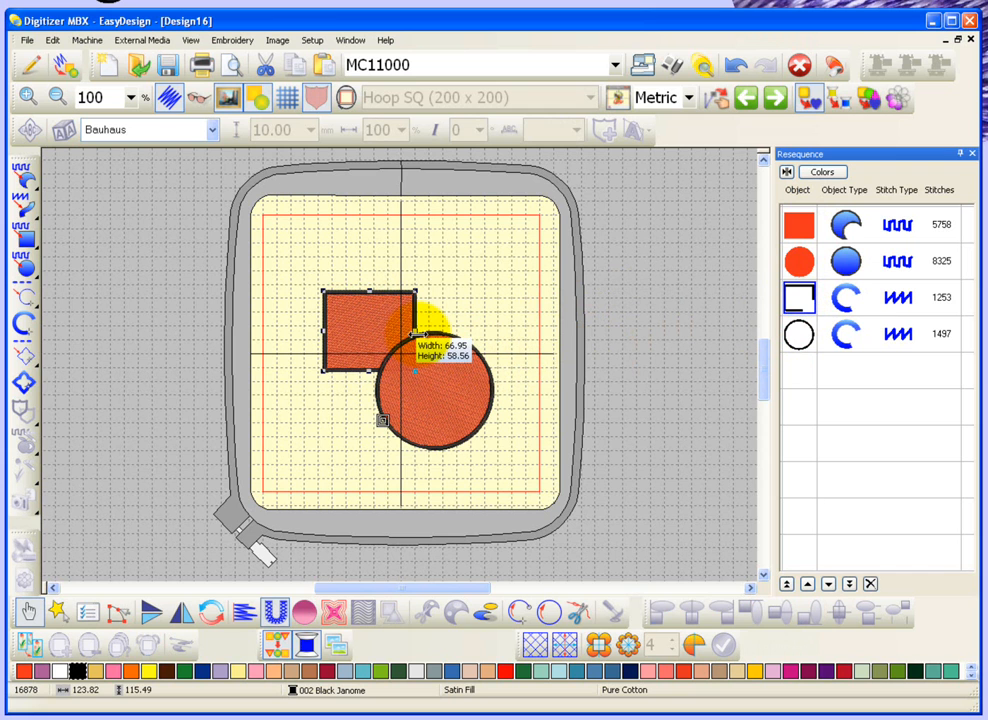
click(736, 66)
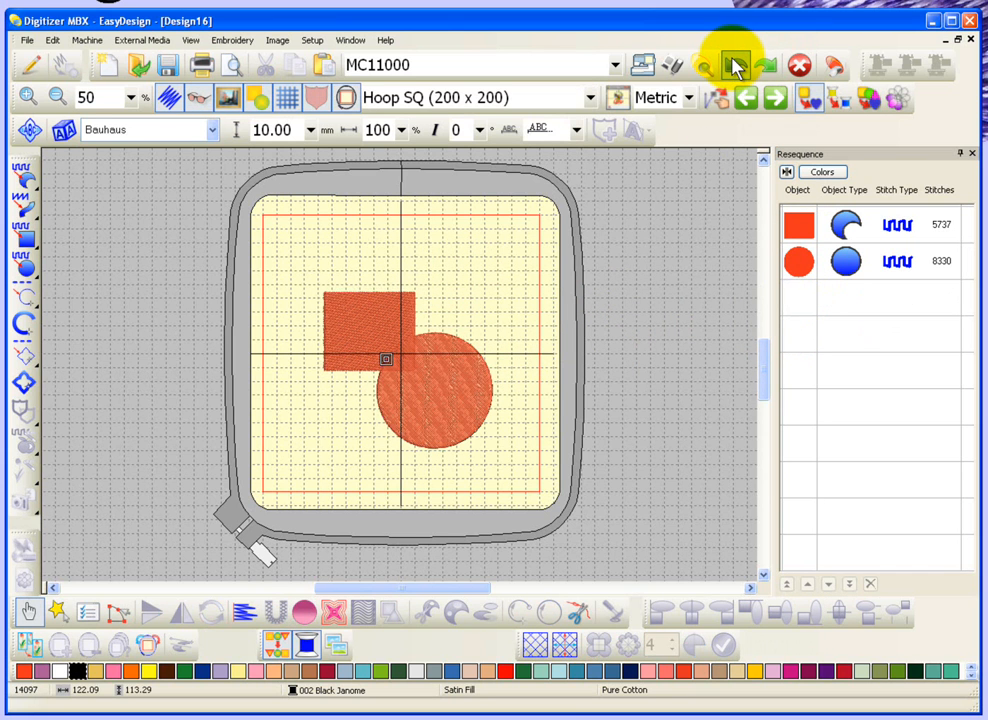
key(ctrl+a)
click(392, 611)
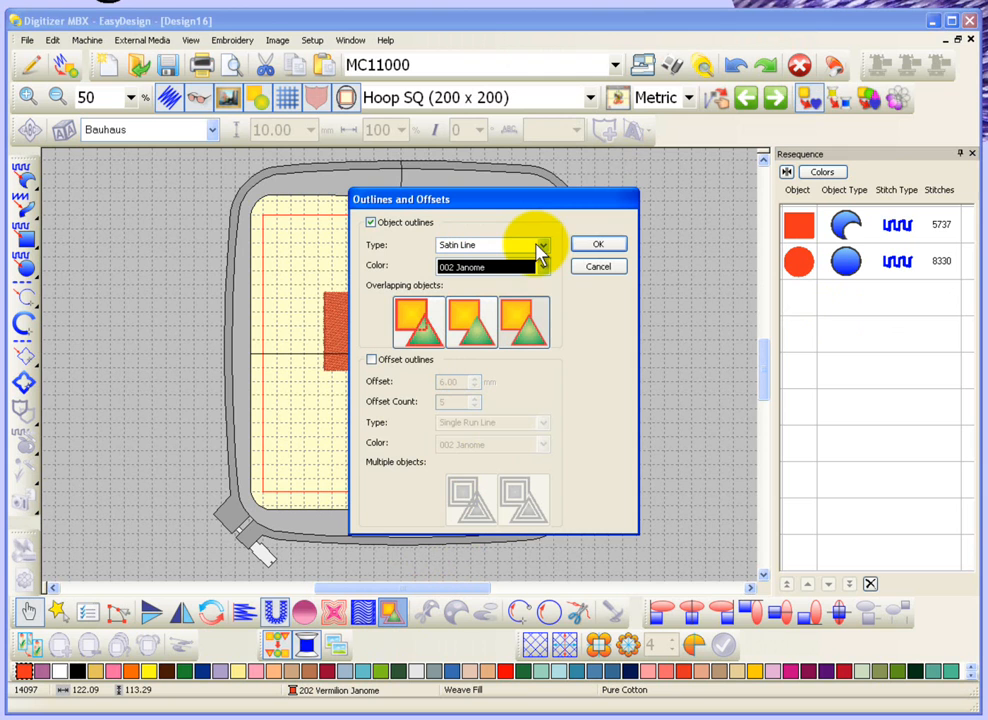
click(472, 327)
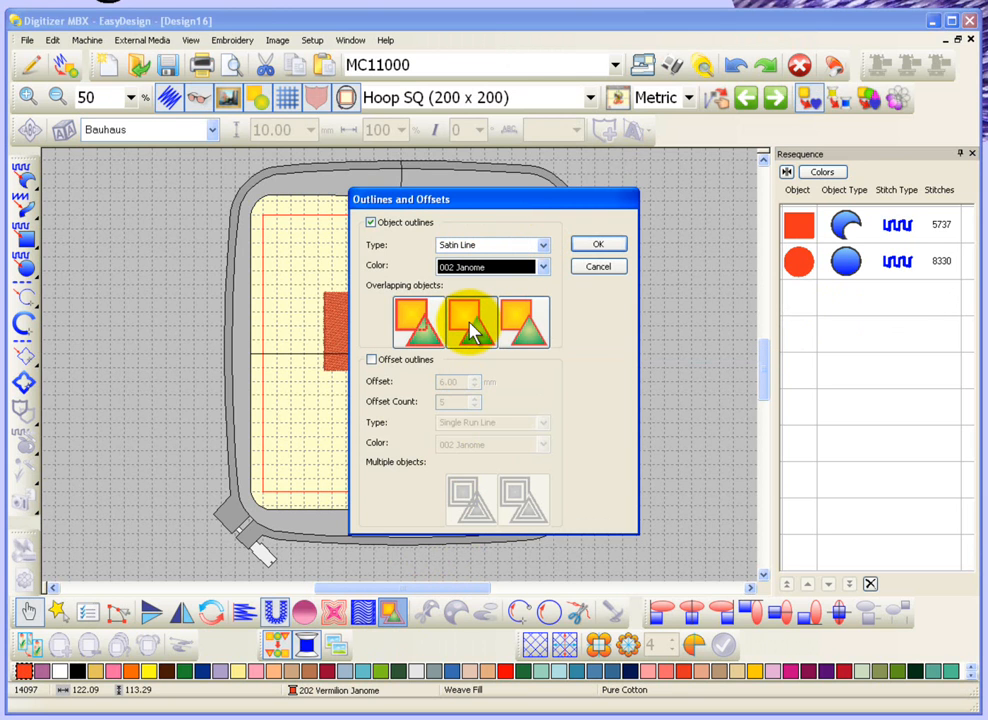
click(598, 244)
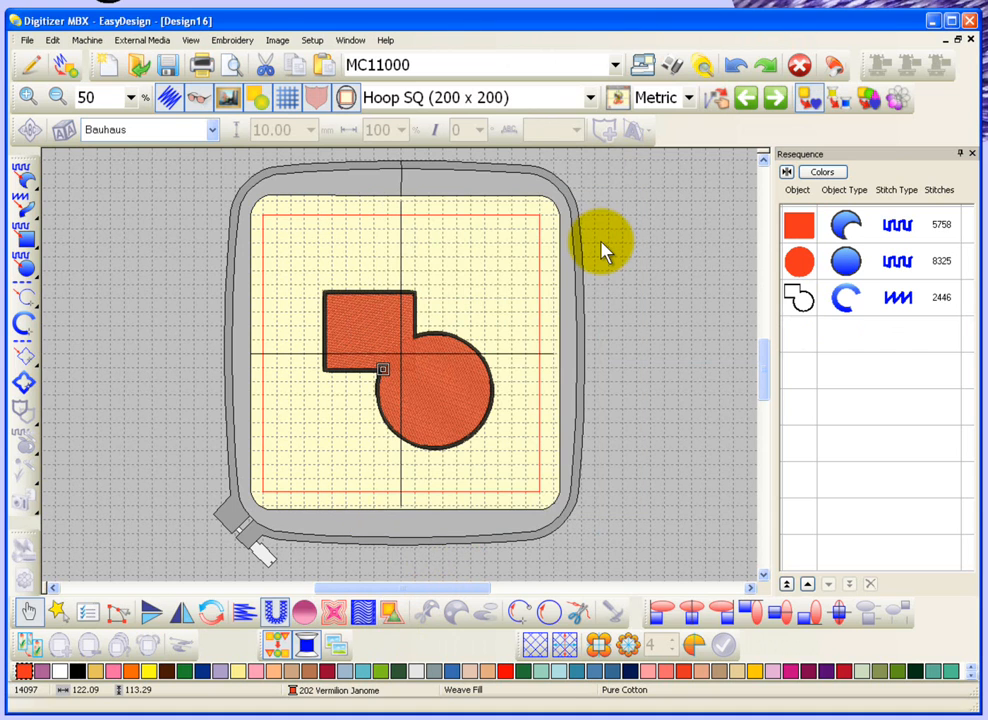
click(420, 325)
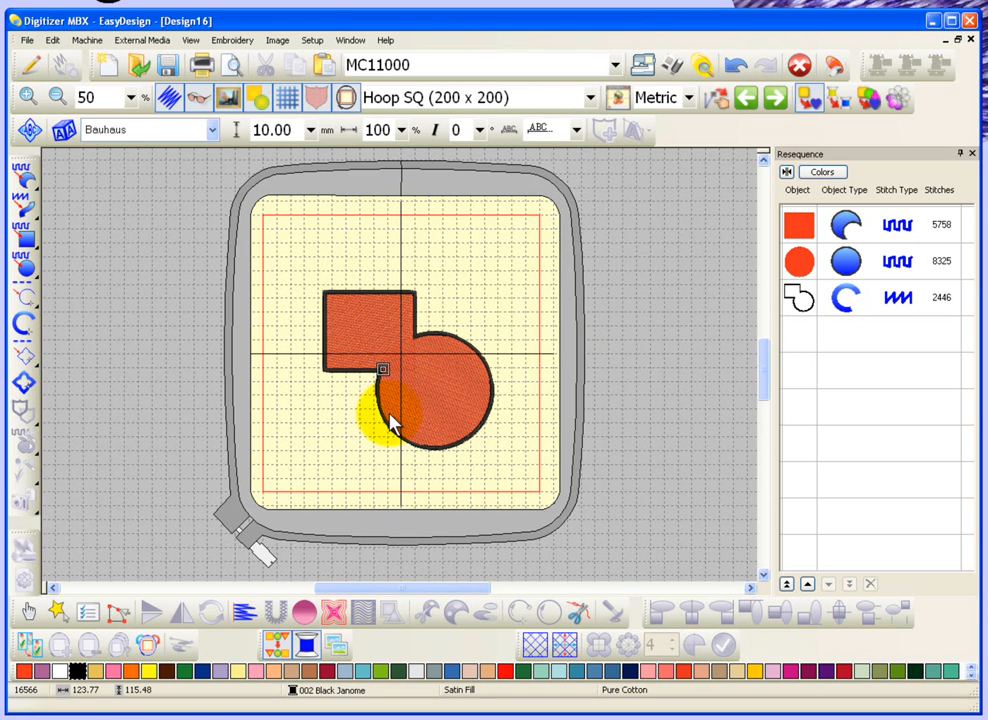
click(744, 66)
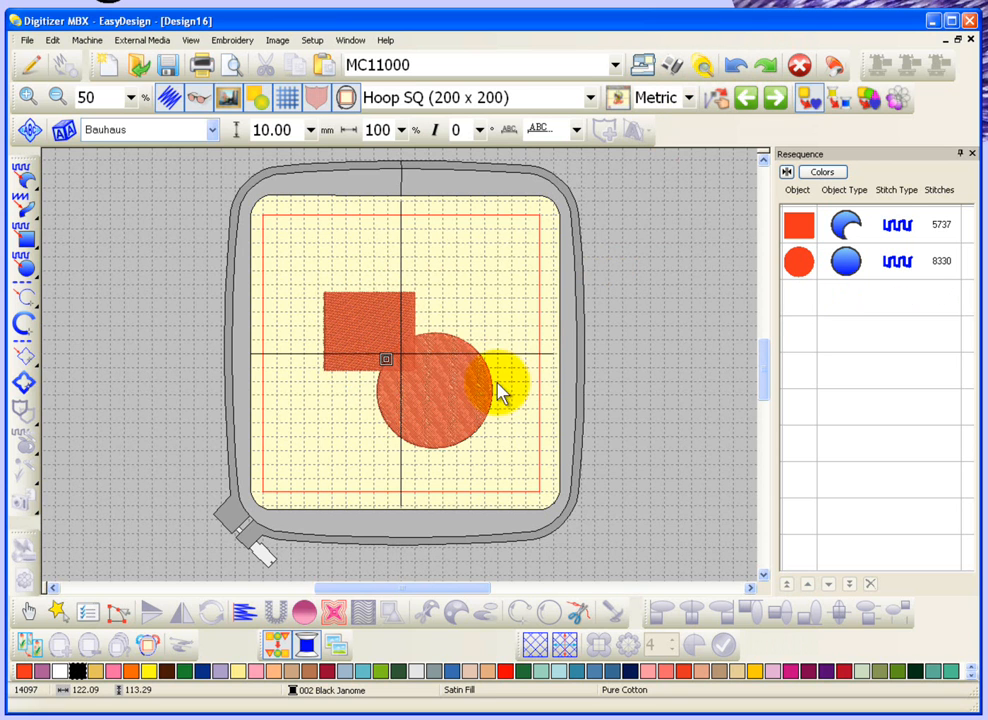
click(460, 372)
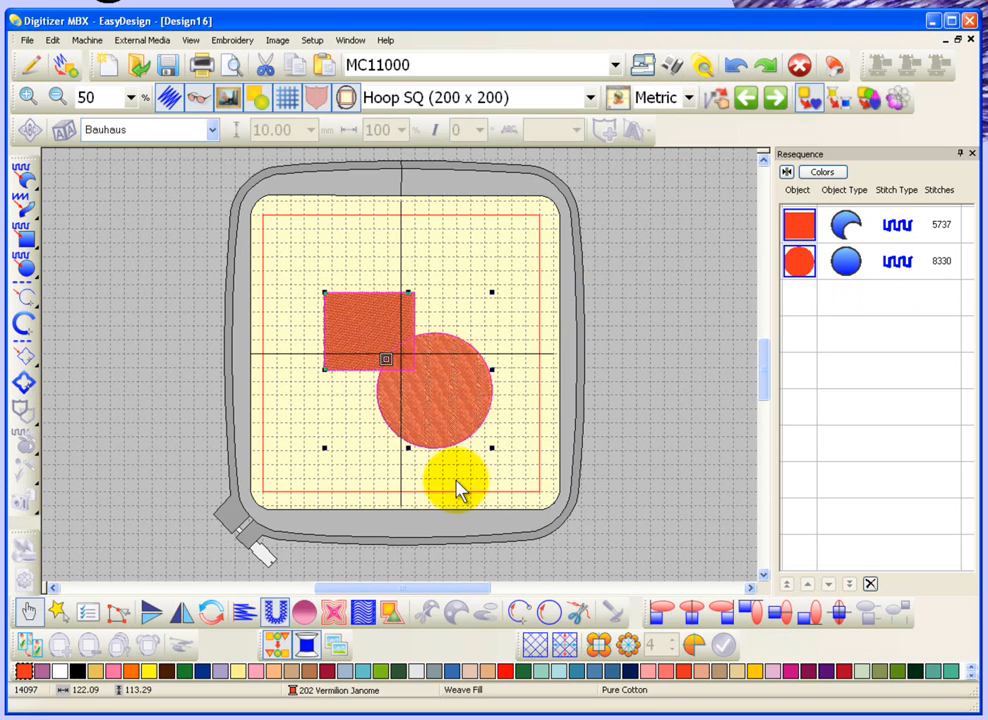
click(390, 612)
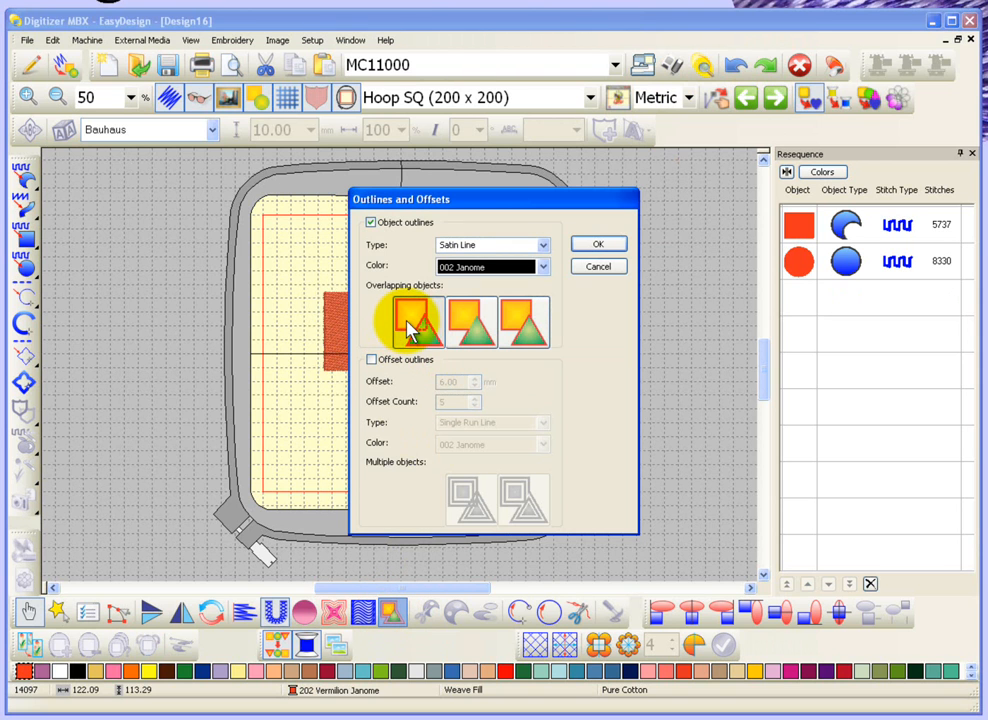
click(598, 244)
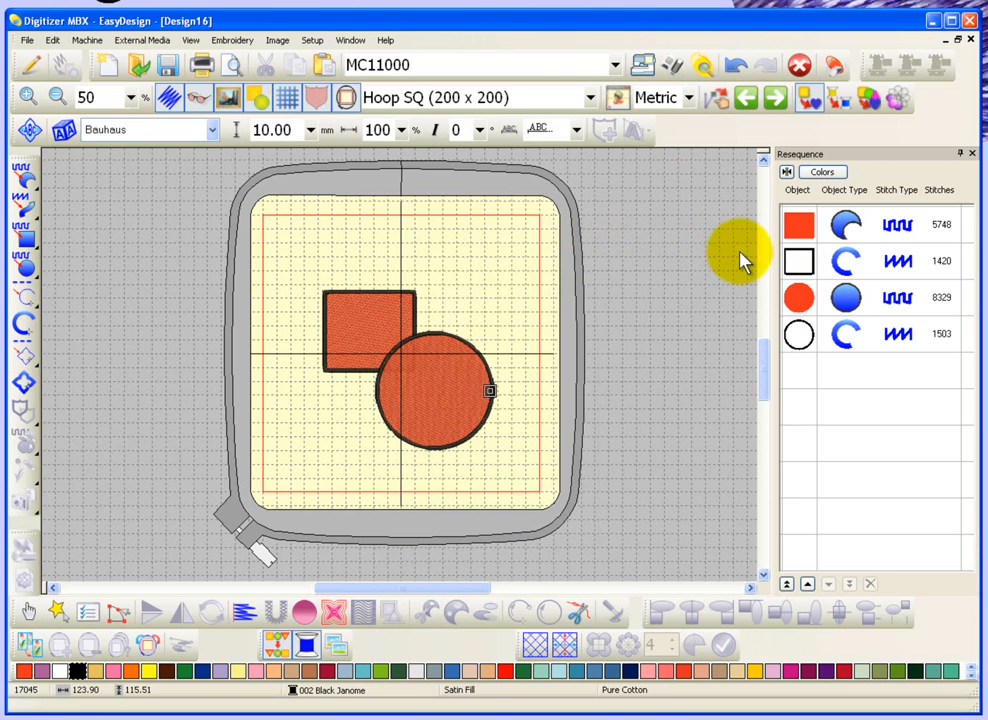
click(799, 224)
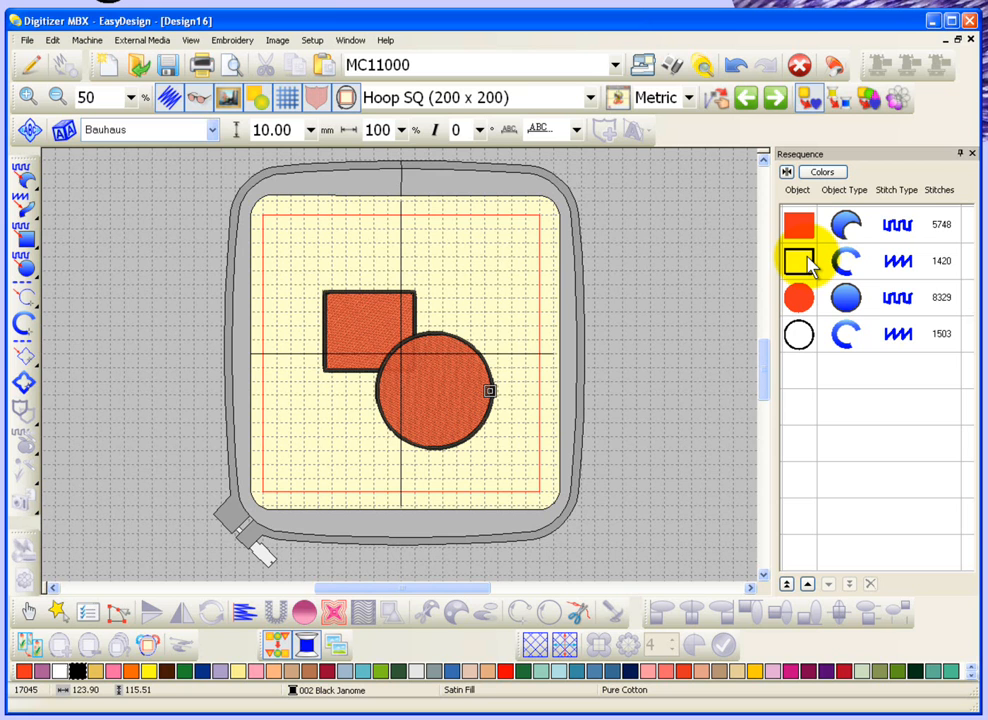
click(799, 261)
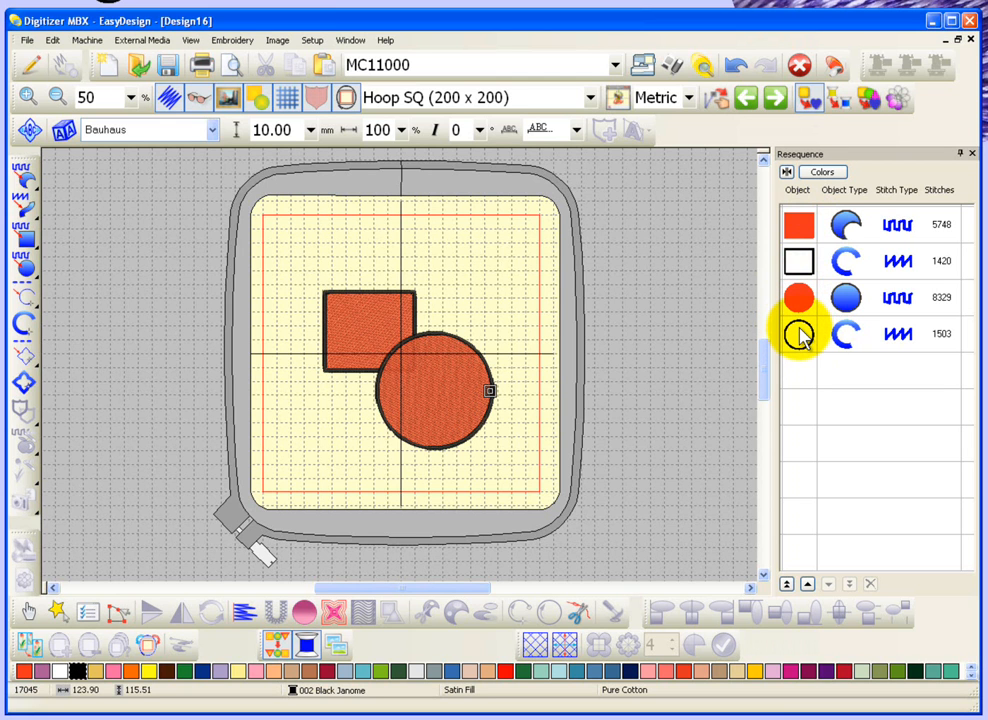
Undo the black outlines, select both shapes and reopen Outlines & Offsets keeping Satin Line type.
click(735, 80)
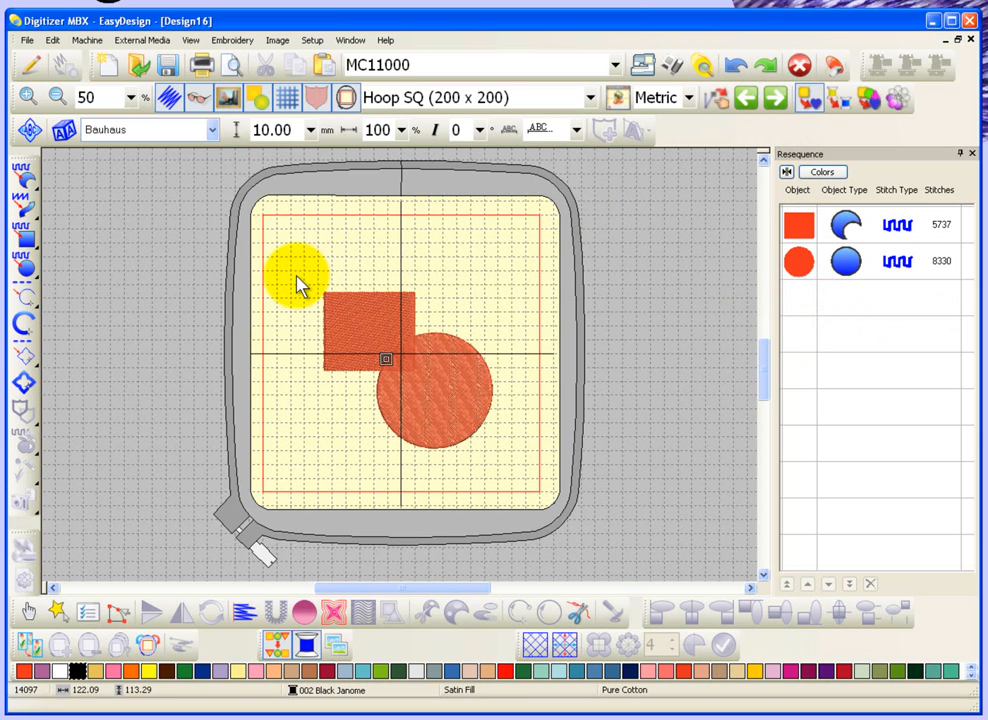
key(ctrl+a)
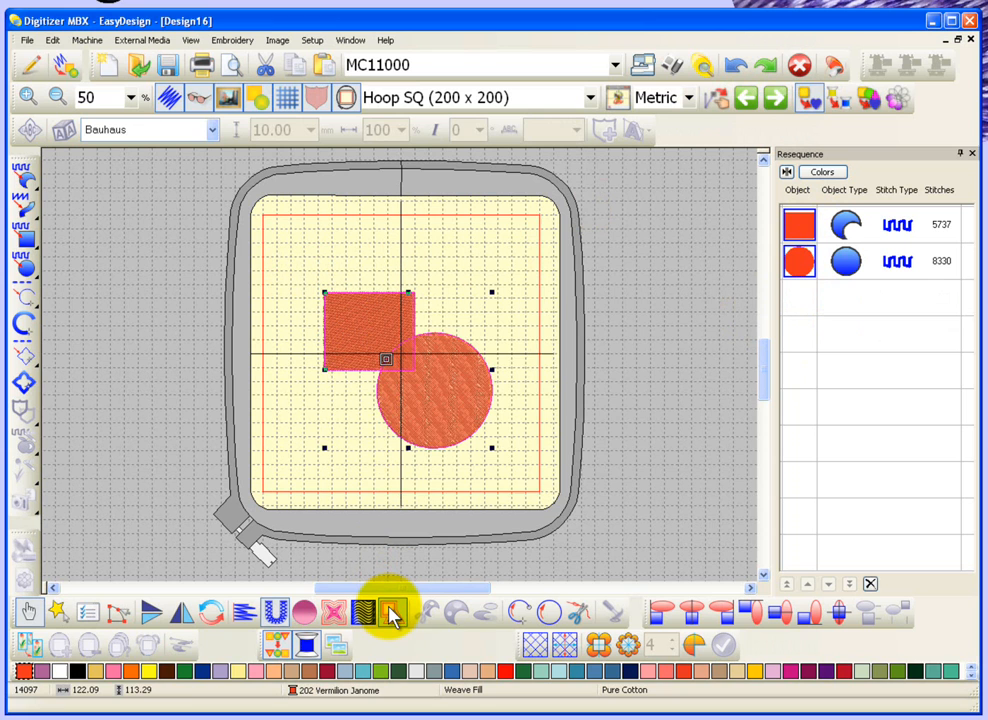
click(392, 613)
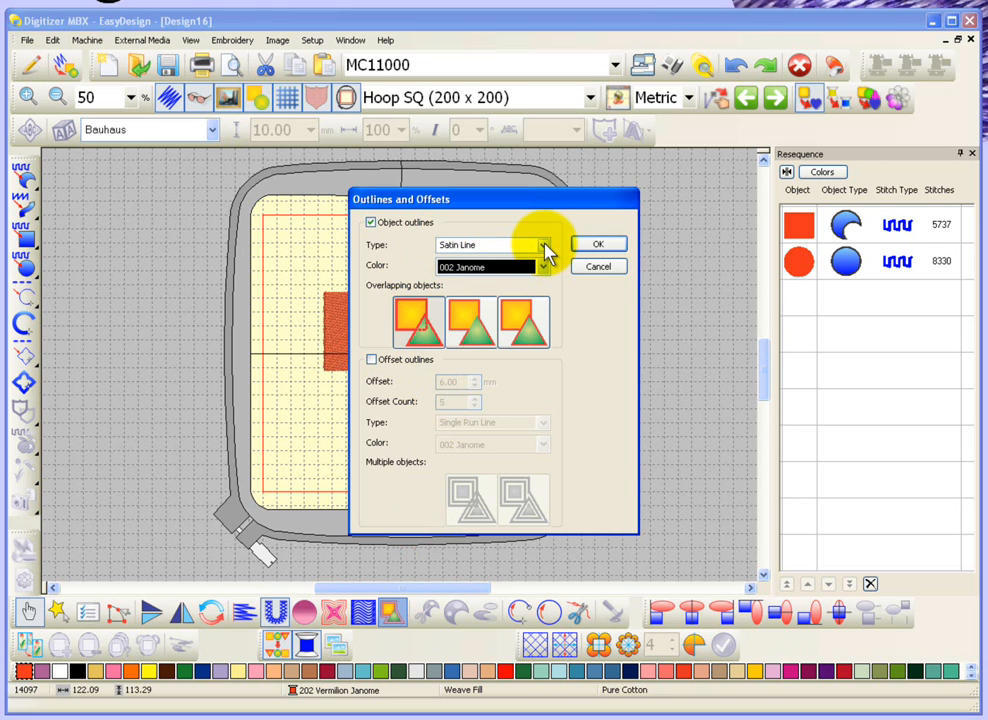
click(543, 245)
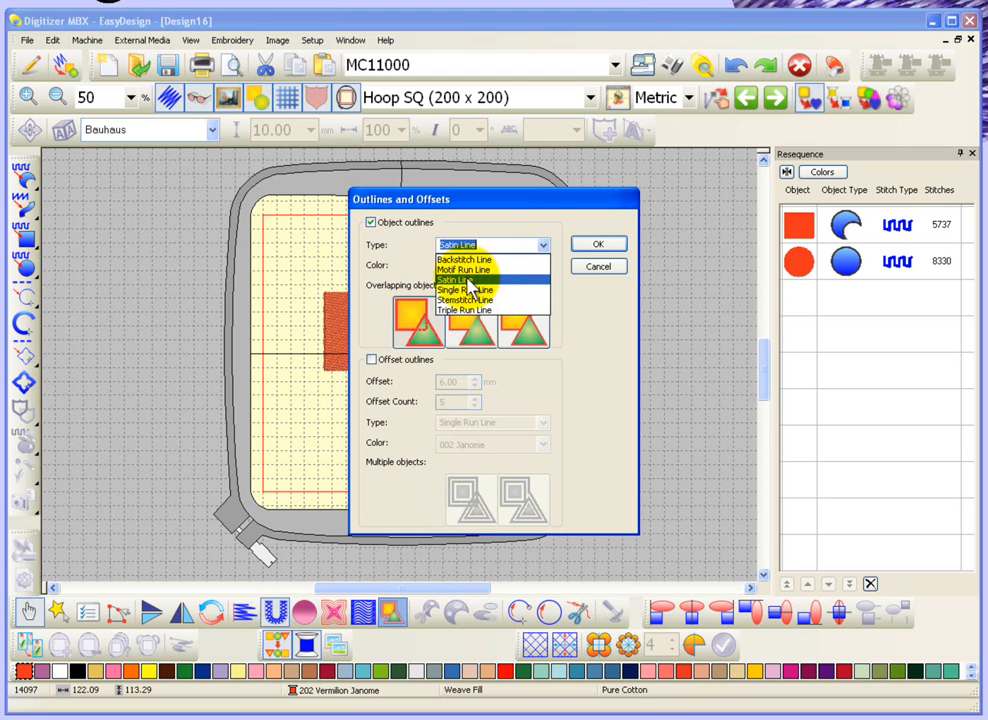
click(466, 280)
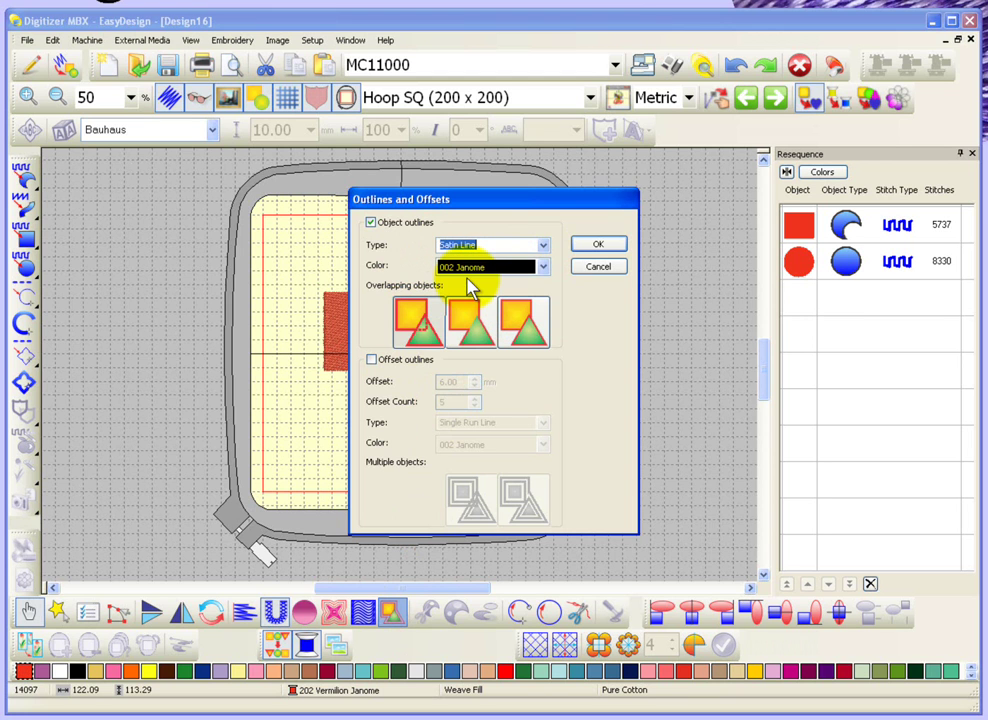
Apply Single Run Line common offset outlines around both shapes instead of object outlines, then select the outermost ring.
click(371, 222)
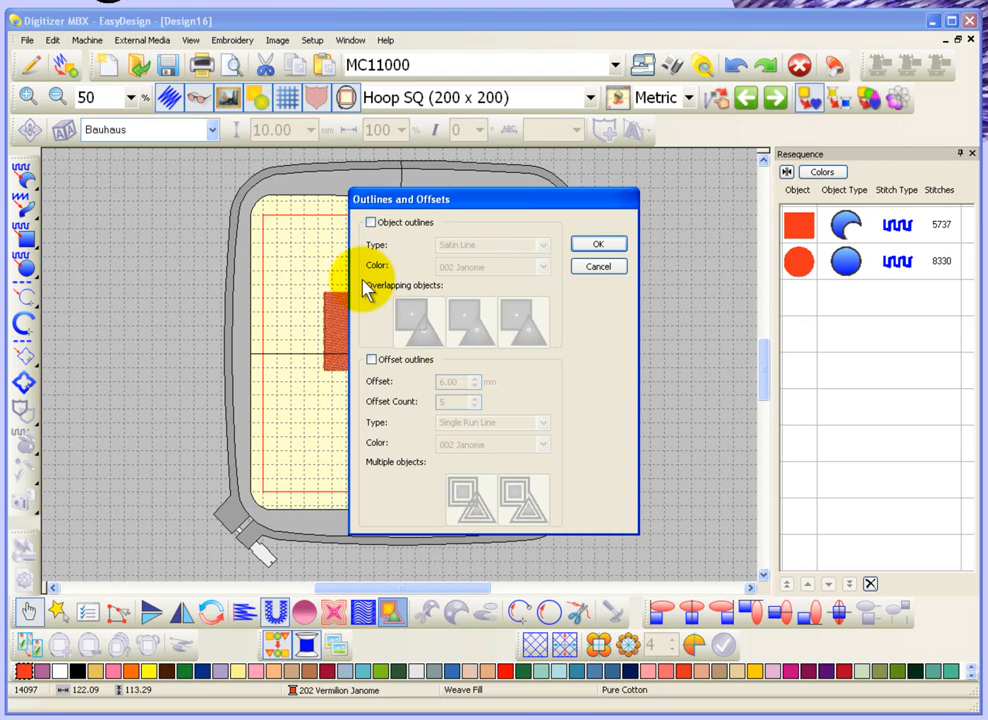
click(371, 360)
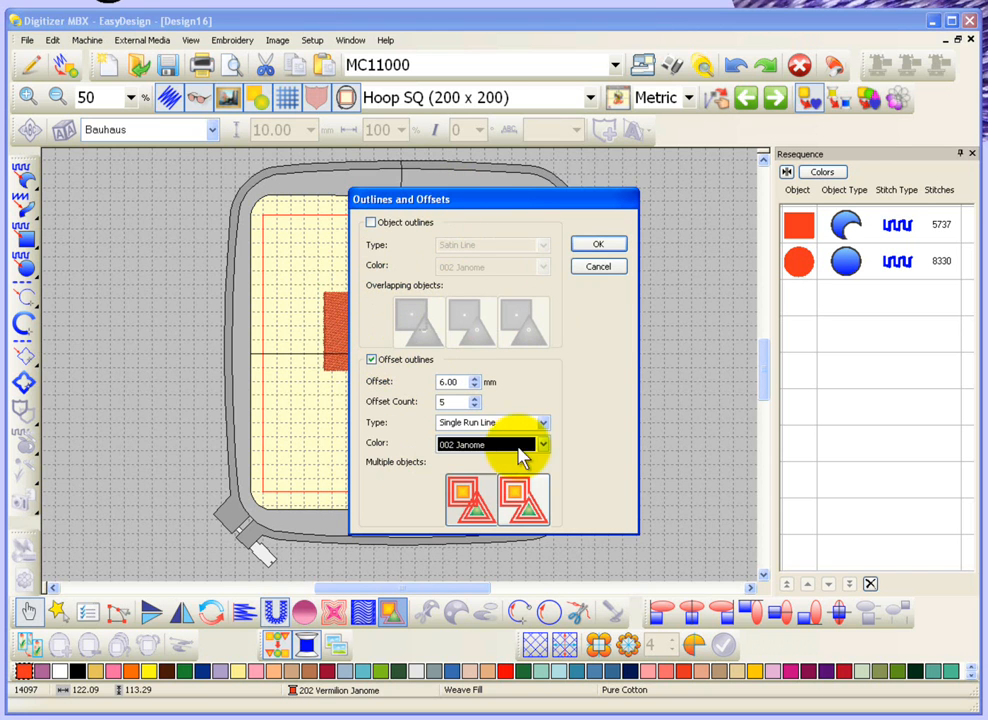
drag(518, 205, 660, 172)
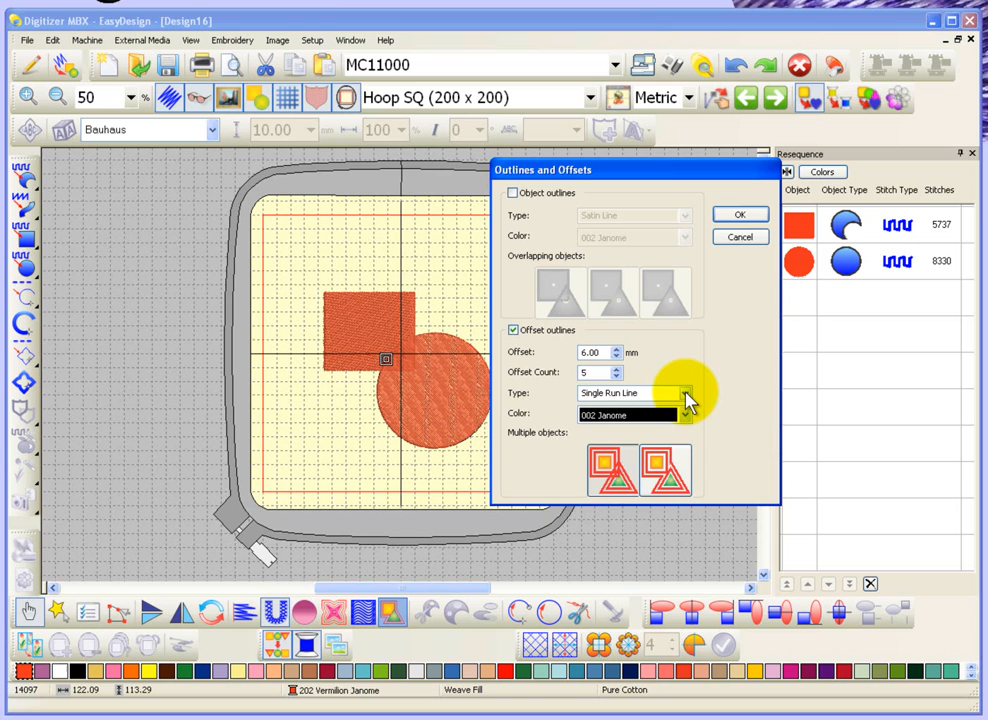
click(688, 394)
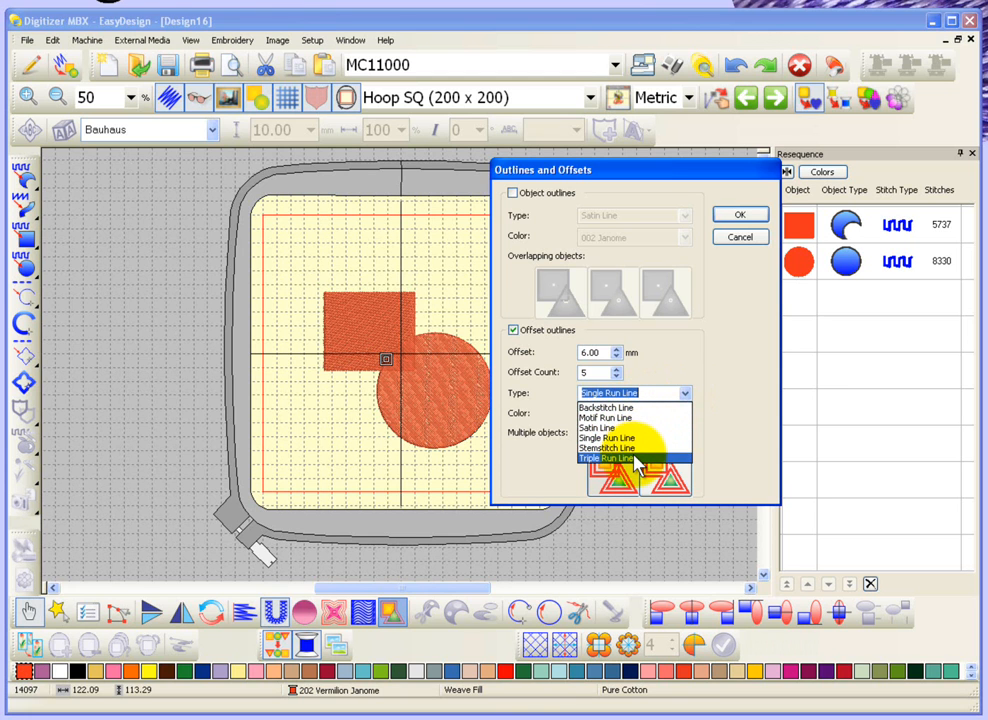
click(615, 438)
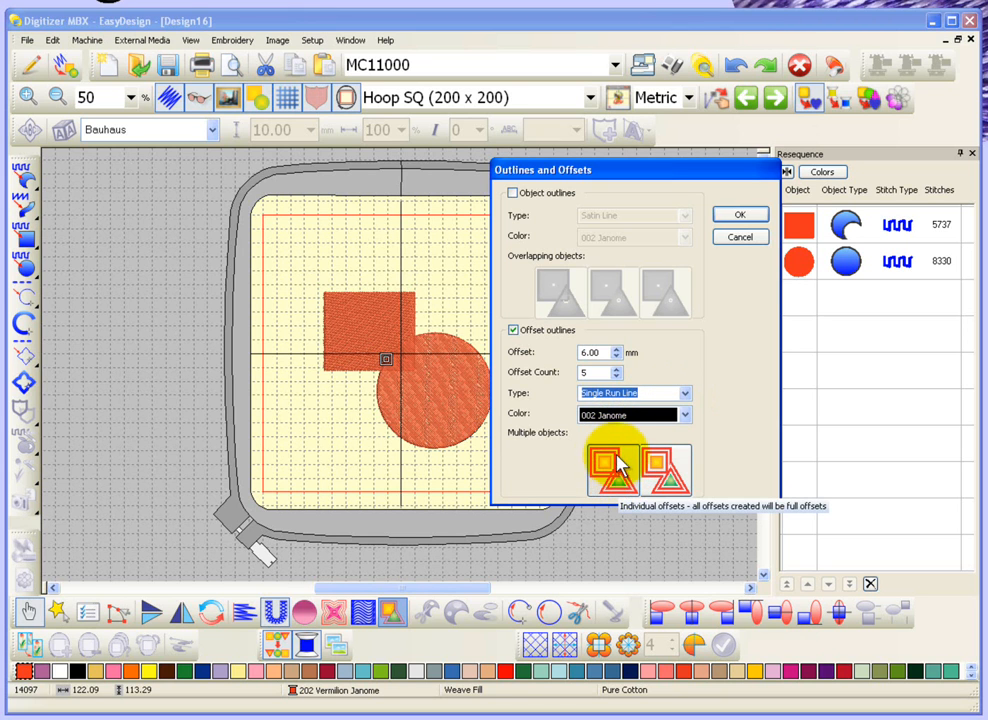
click(666, 471)
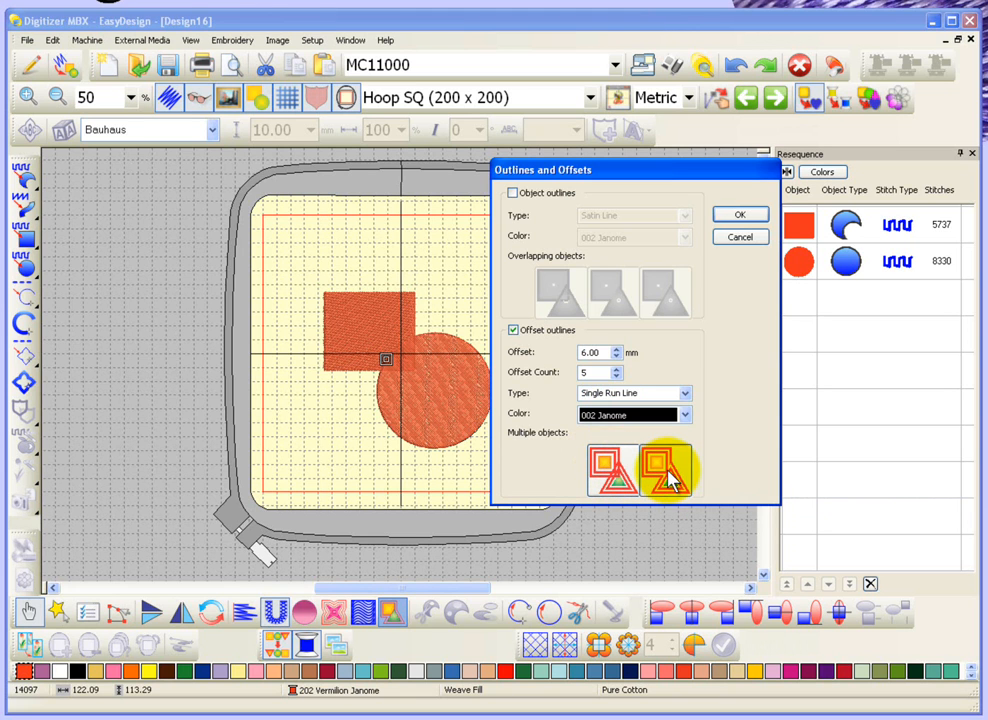
click(745, 215)
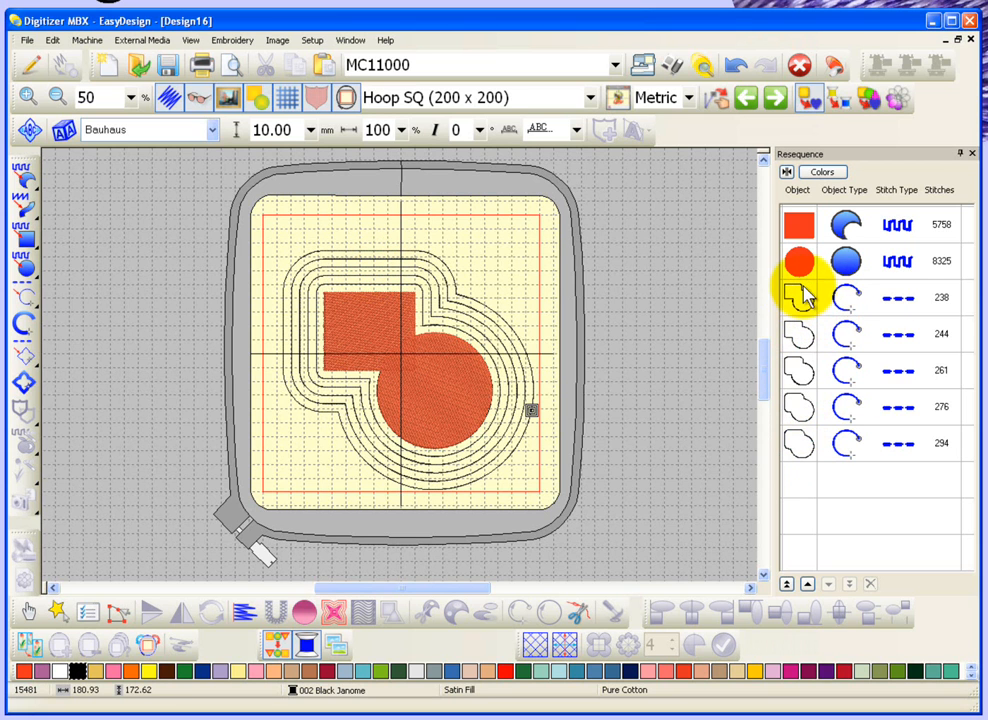
click(805, 443)
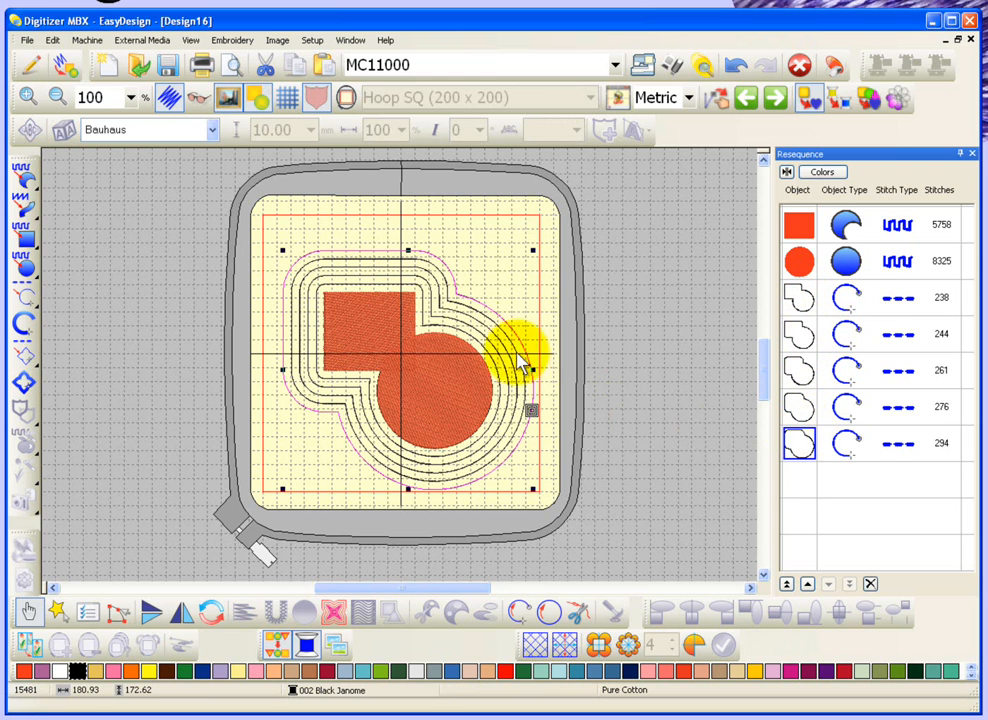
Change the outermost offset outline's stitch type to Satin Line.
double_click(492, 316)
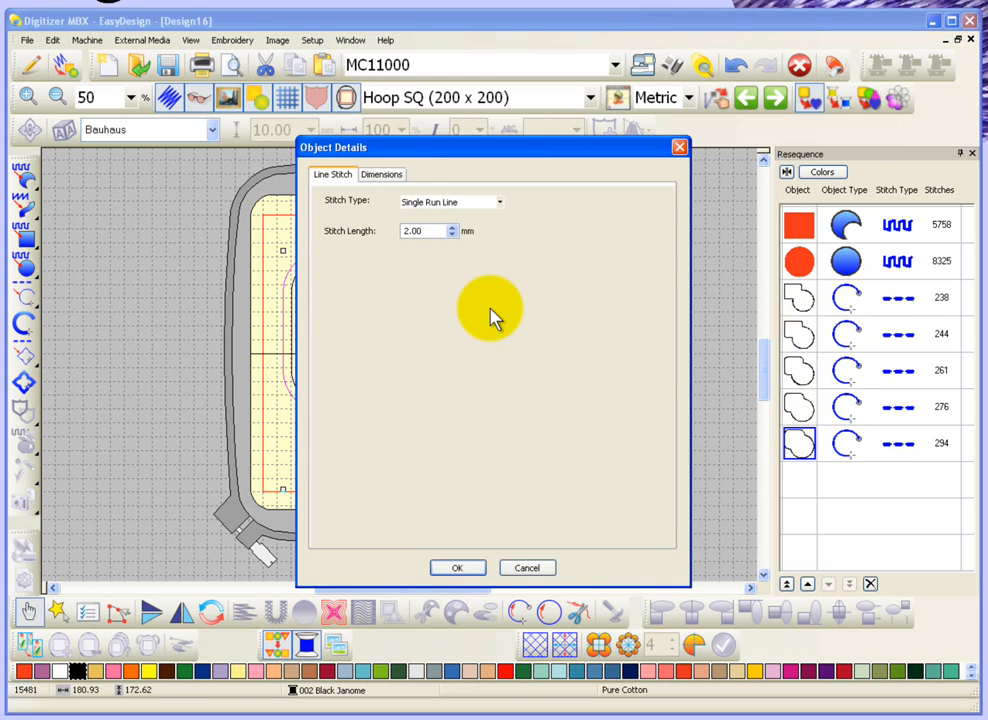
click(499, 202)
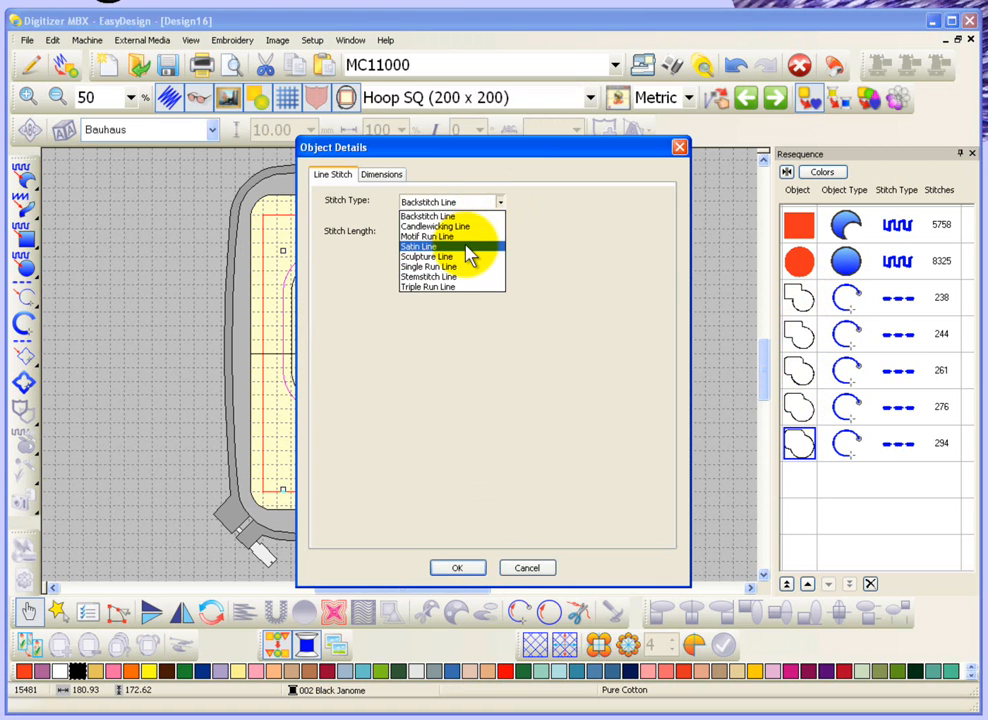
click(420, 246)
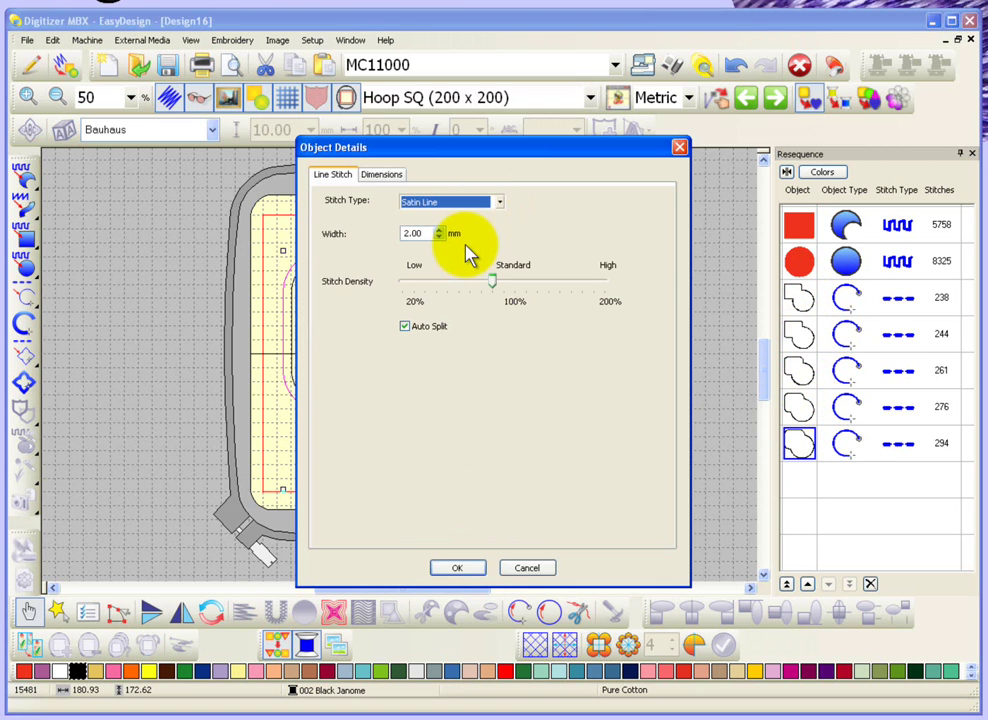
click(457, 568)
Change an inner offset outline's stitch type to Candlewicking Line and deselect it.
double_click(465, 325)
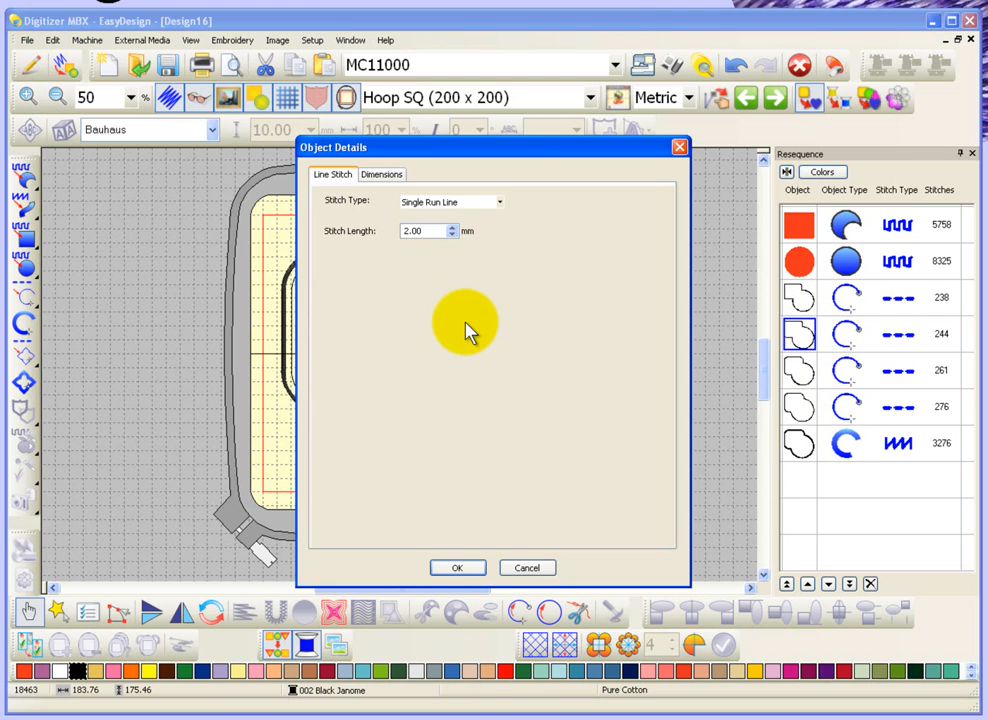
click(480, 202)
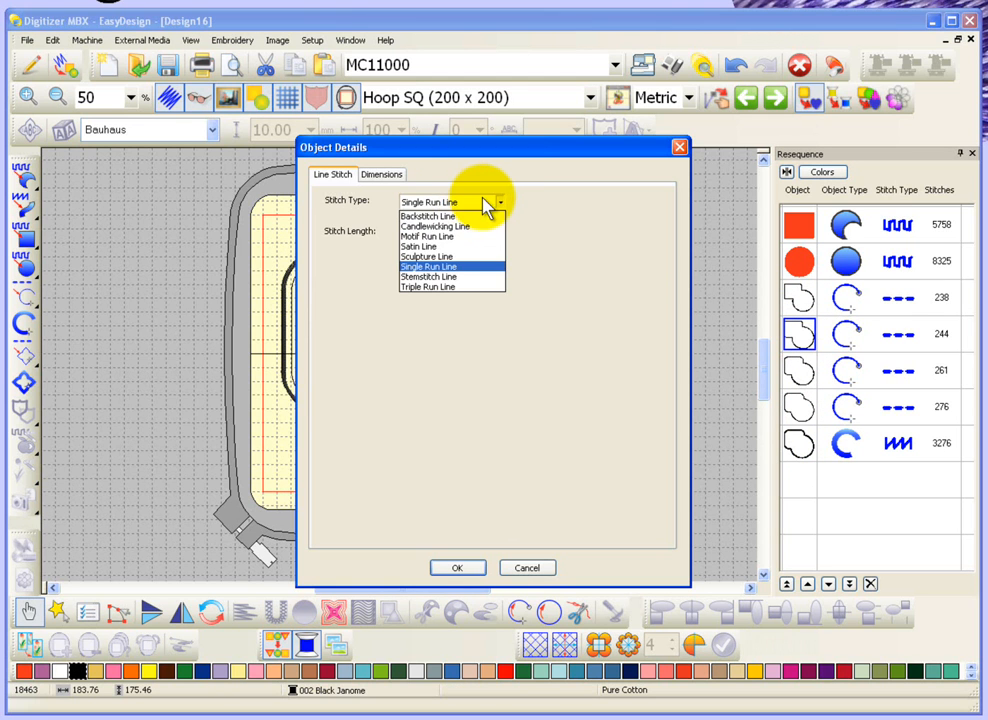
click(430, 226)
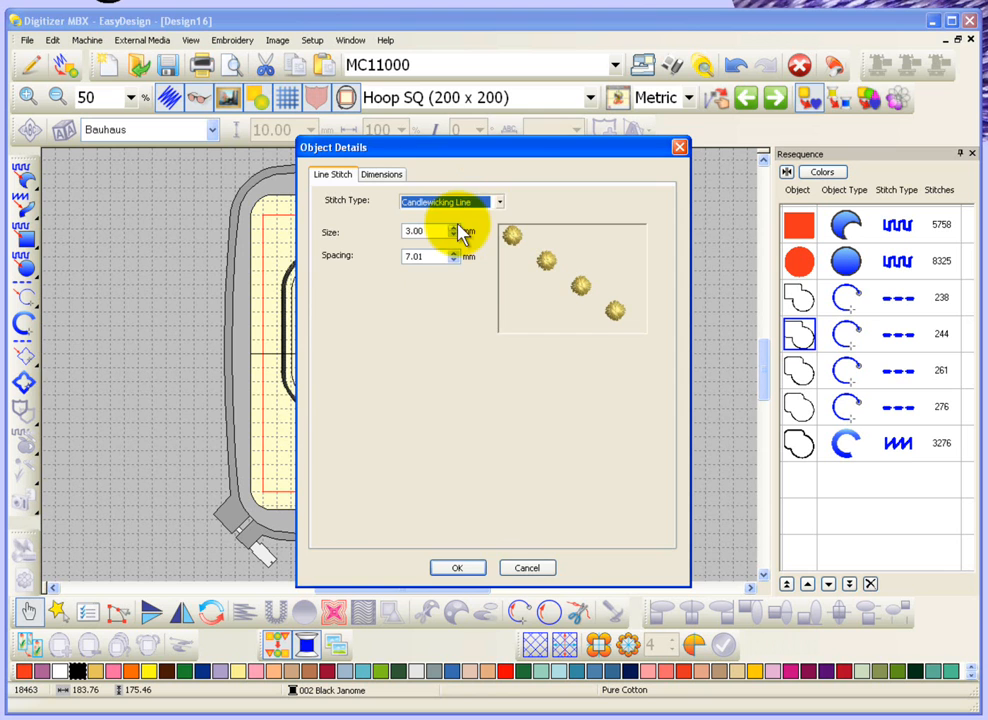
click(460, 568)
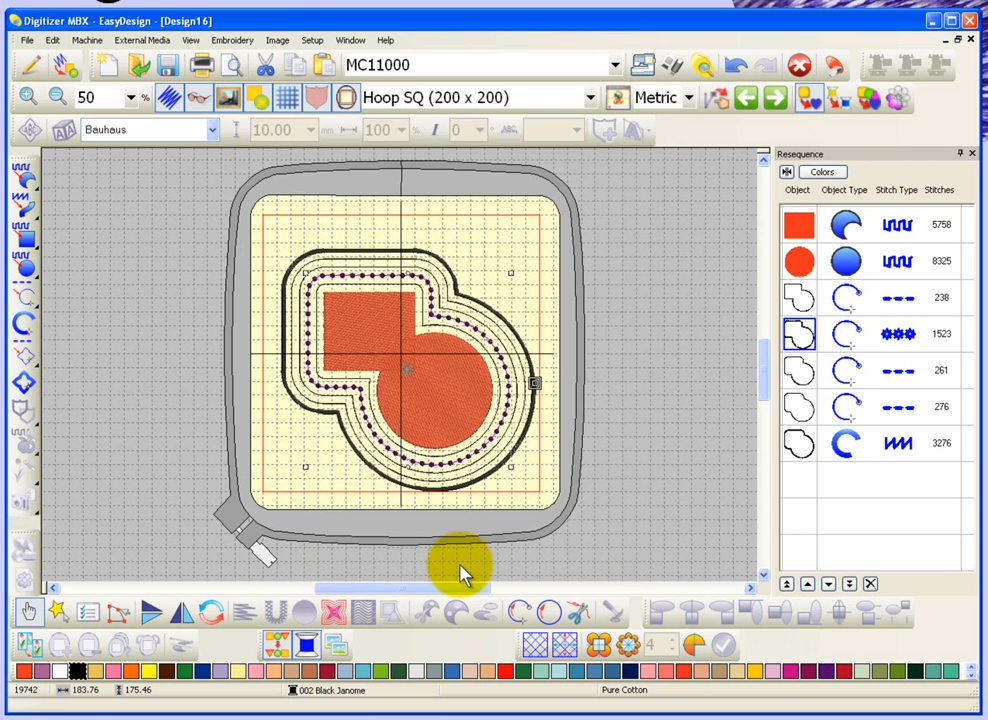
click(553, 318)
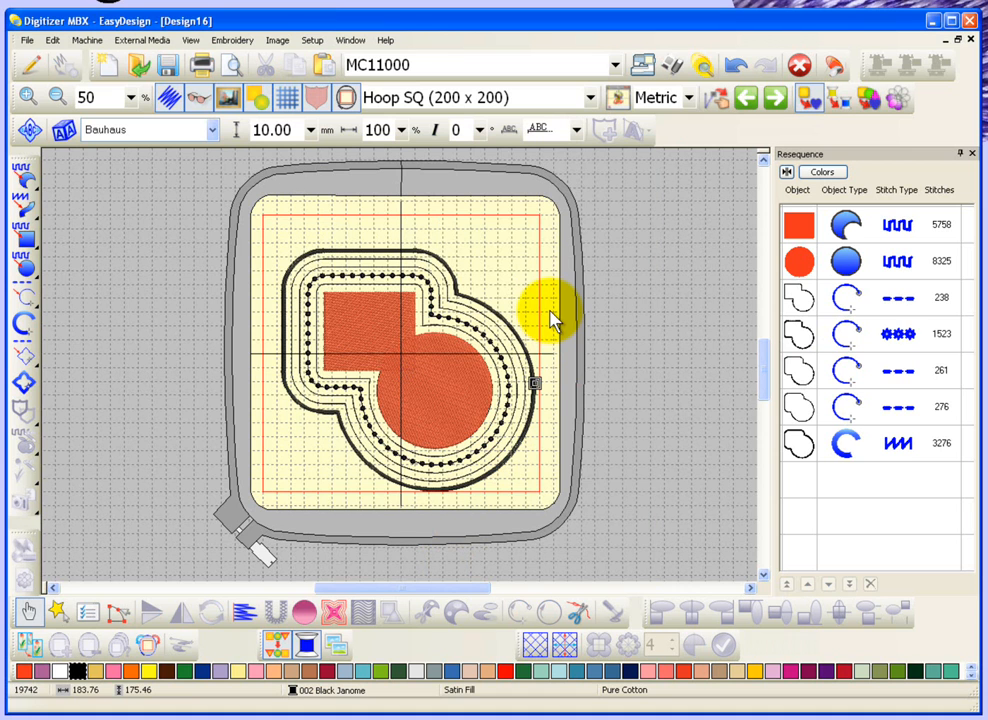
Undo the shared offsets and apply separate five-ring offset outlines to each red shape.
click(736, 66)
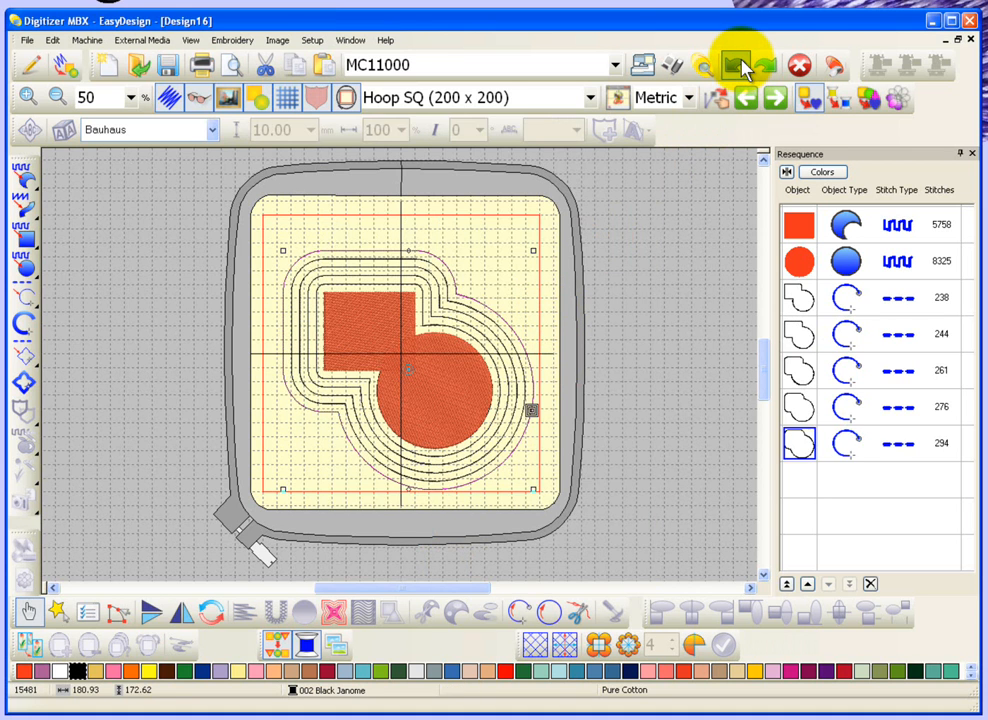
click(736, 66)
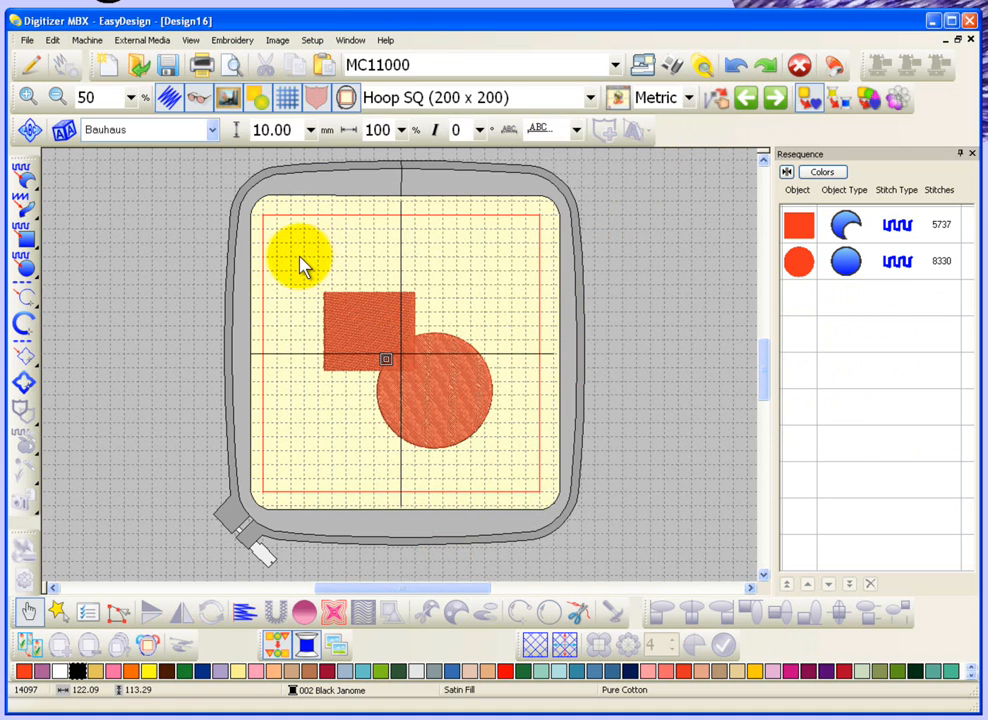
drag(297, 258, 515, 475)
click(398, 614)
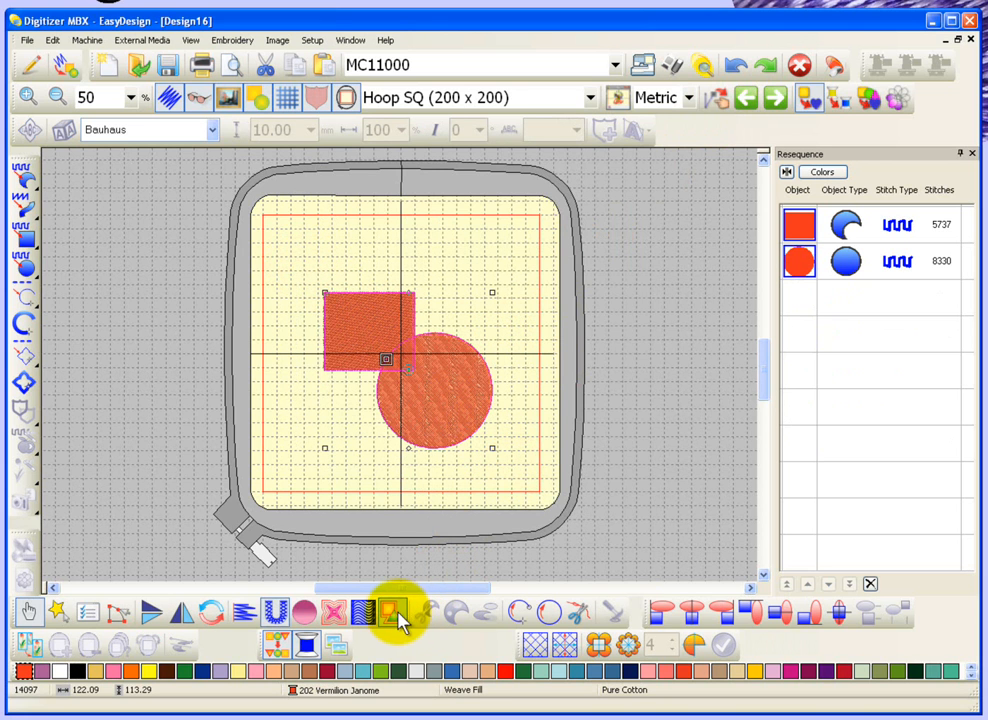
click(393, 612)
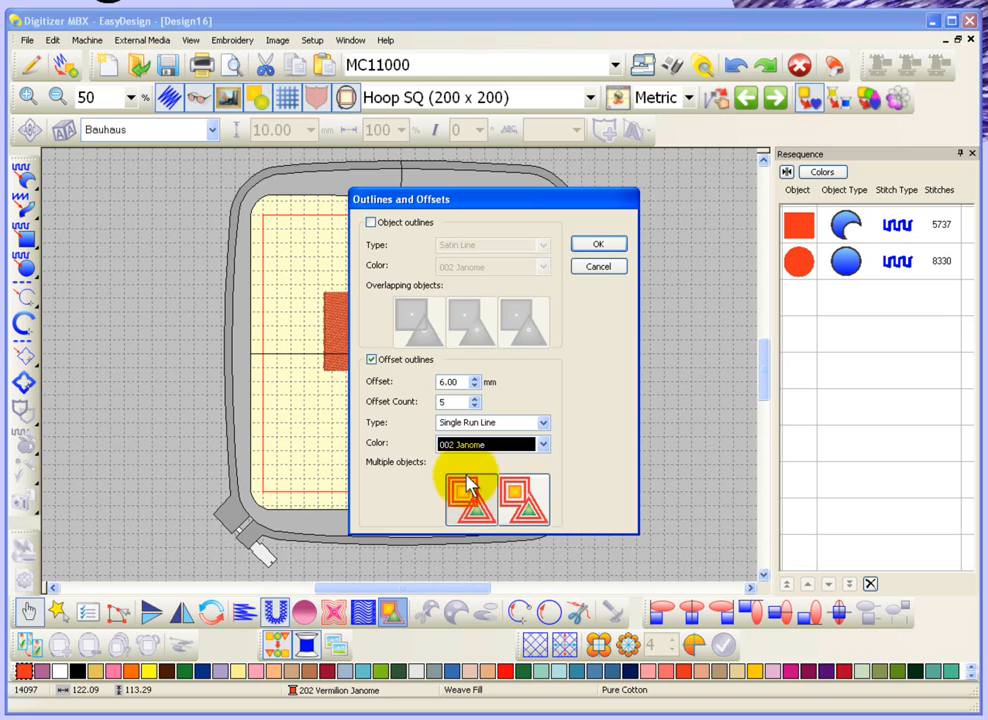
click(598, 244)
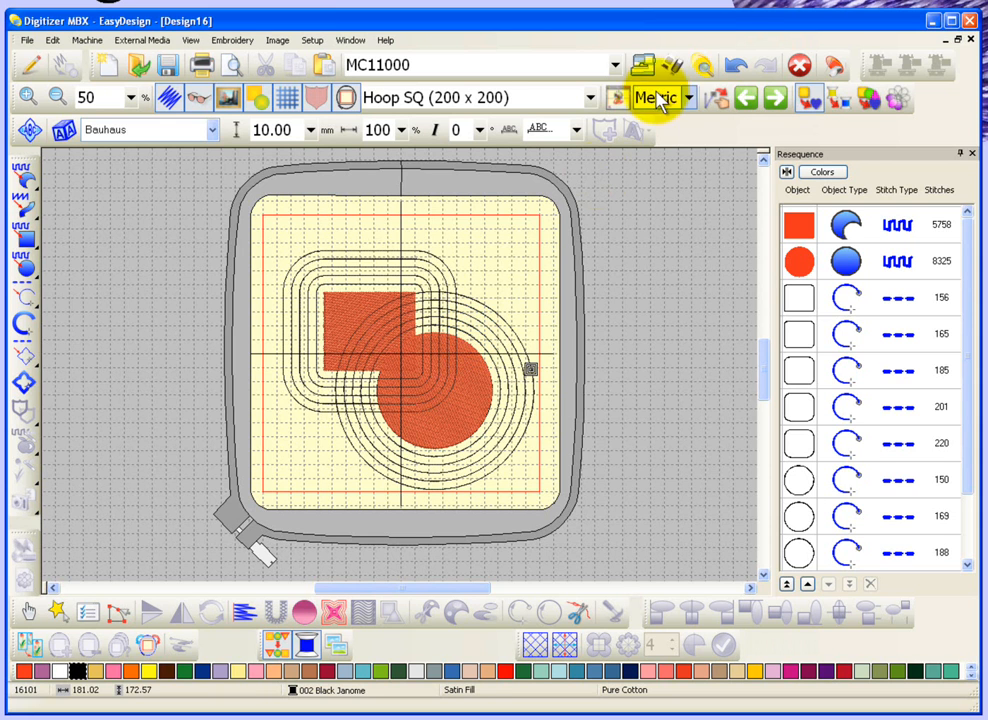
Undo the separate offsets, select both shapes and enable satin Object outlines in Outlines & Offsets.
click(735, 65)
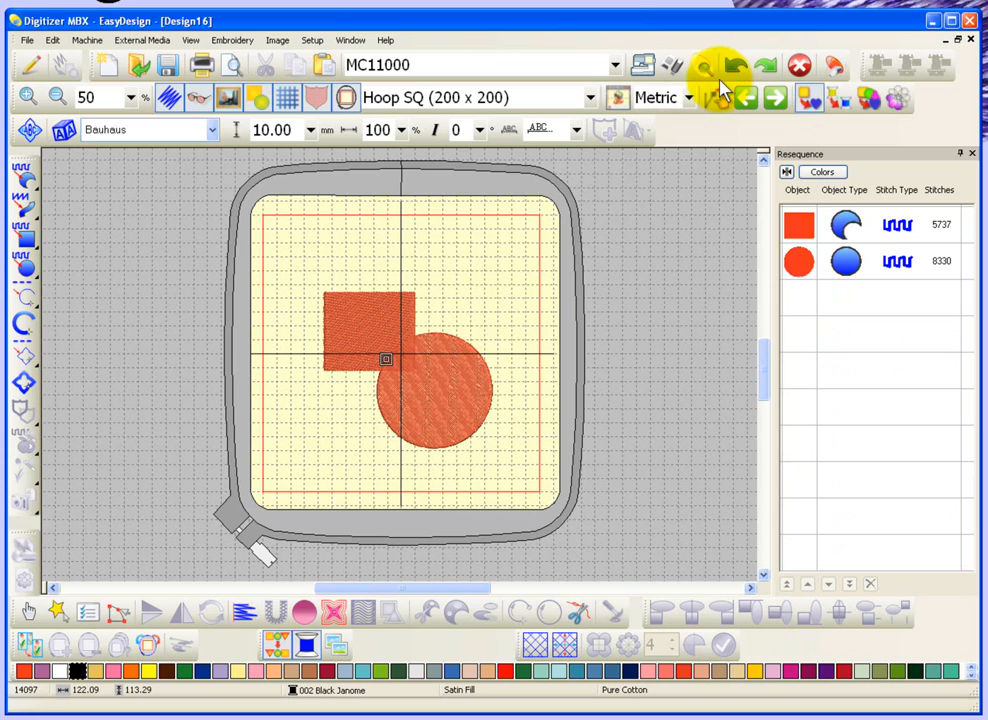
key(ctrl+a)
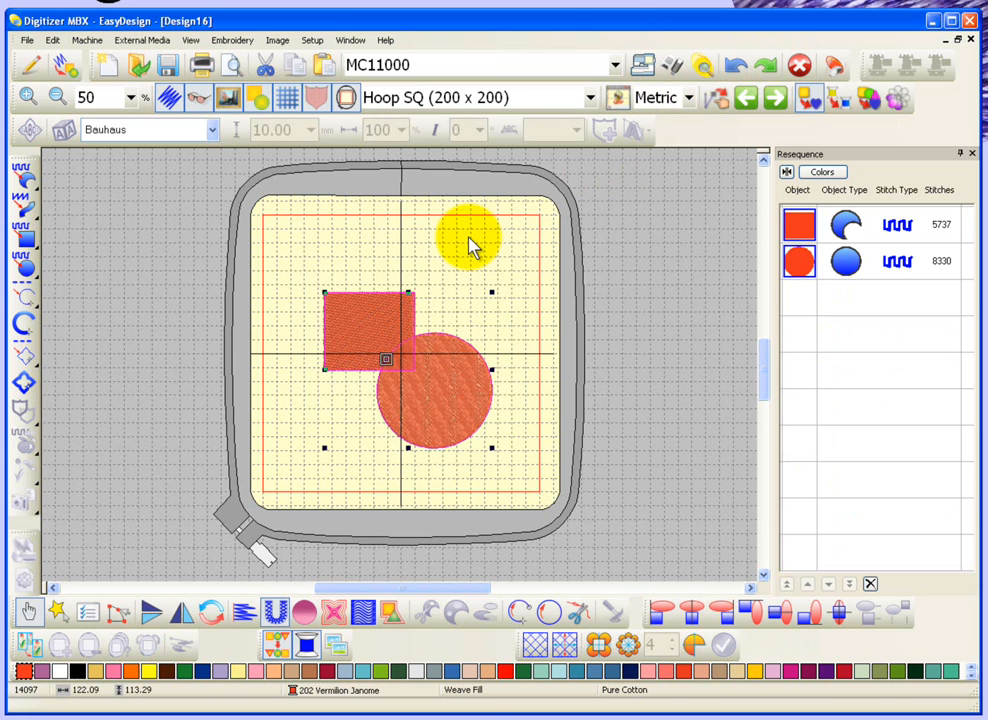
click(390, 612)
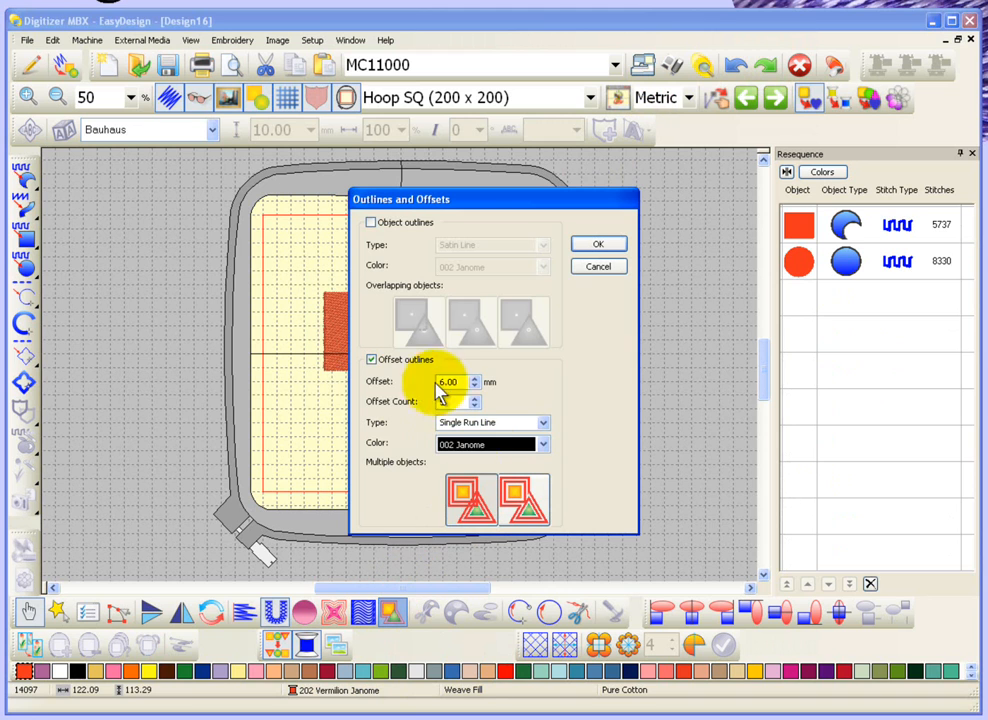
click(371, 222)
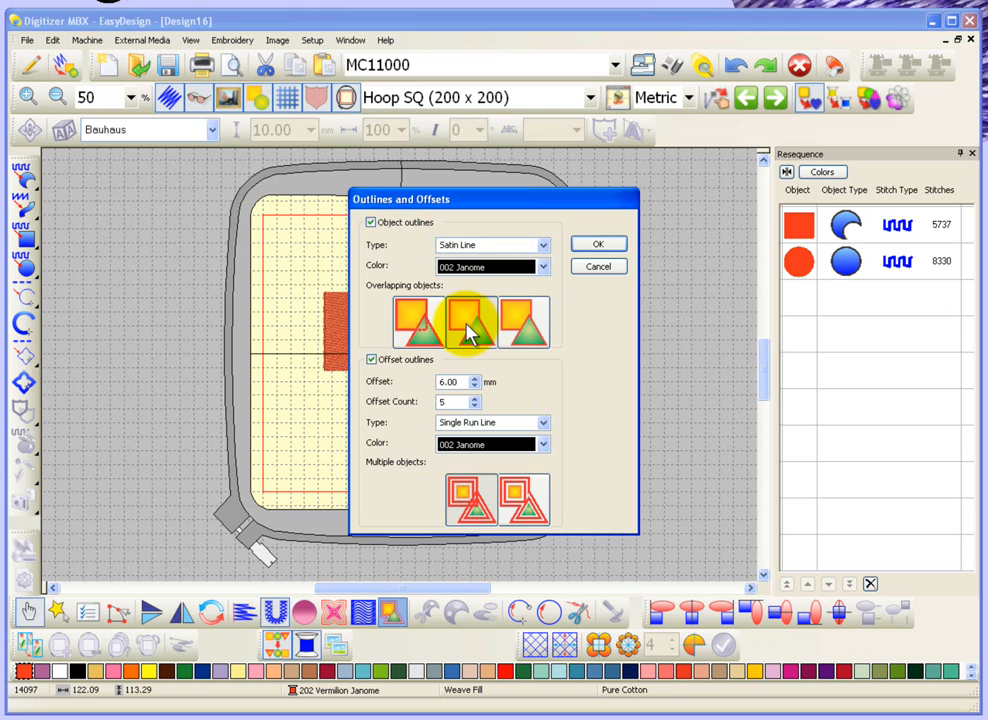
Set ten 4 mm common offsets in thread colour 207 Janome.
double_click(445, 402)
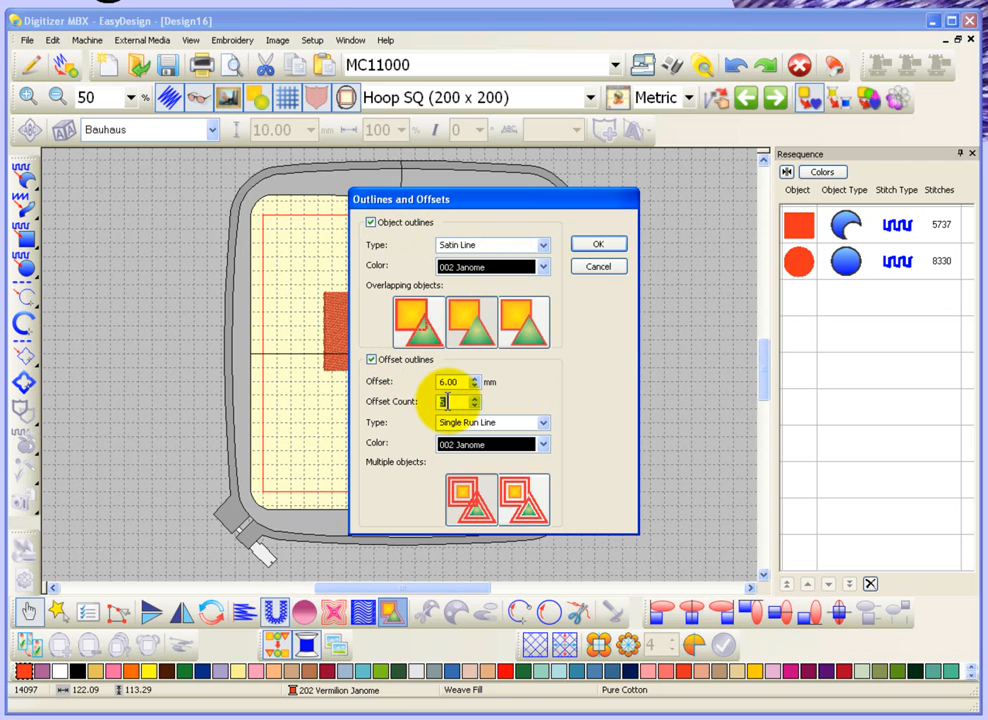
text(10)
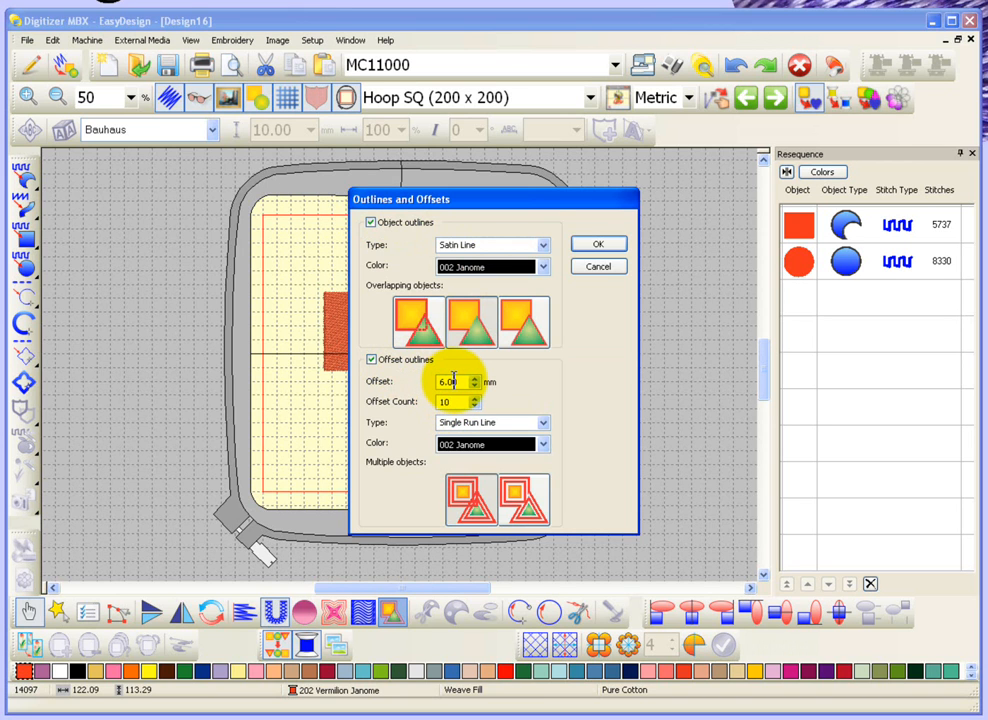
double_click(450, 382)
text(4)
click(543, 444)
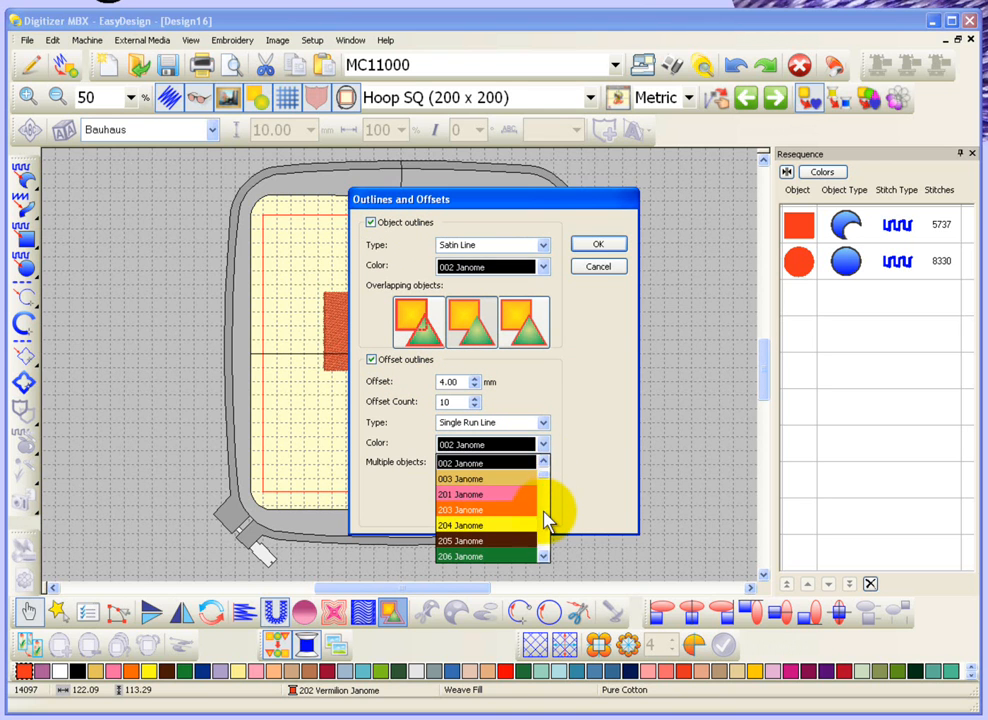
scroll(545, 470, down, 2)
click(462, 479)
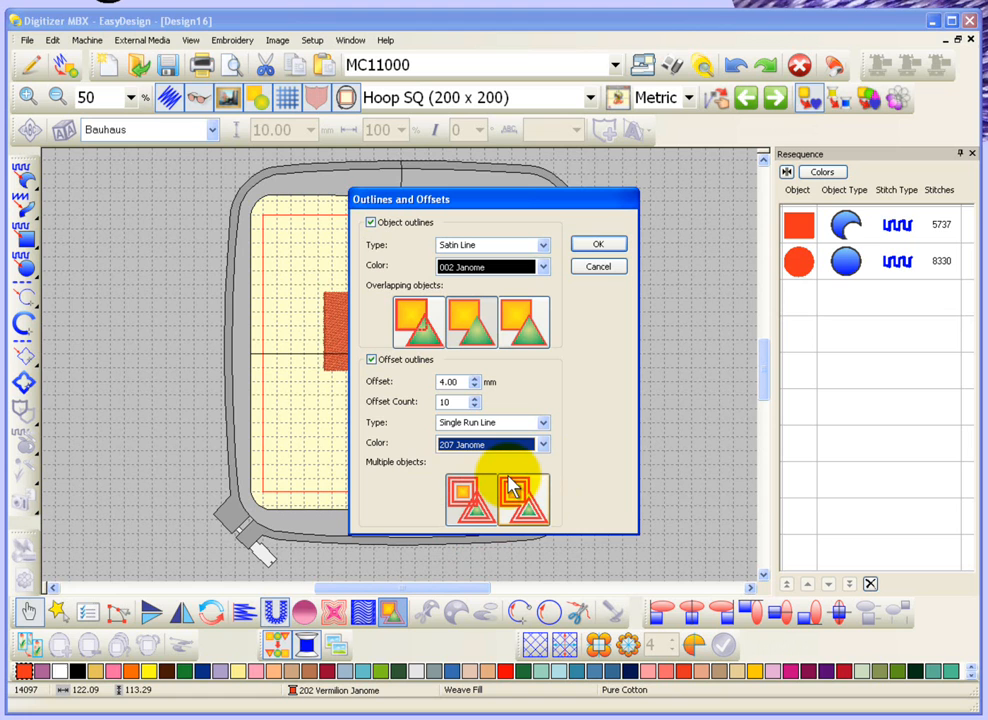
click(520, 498)
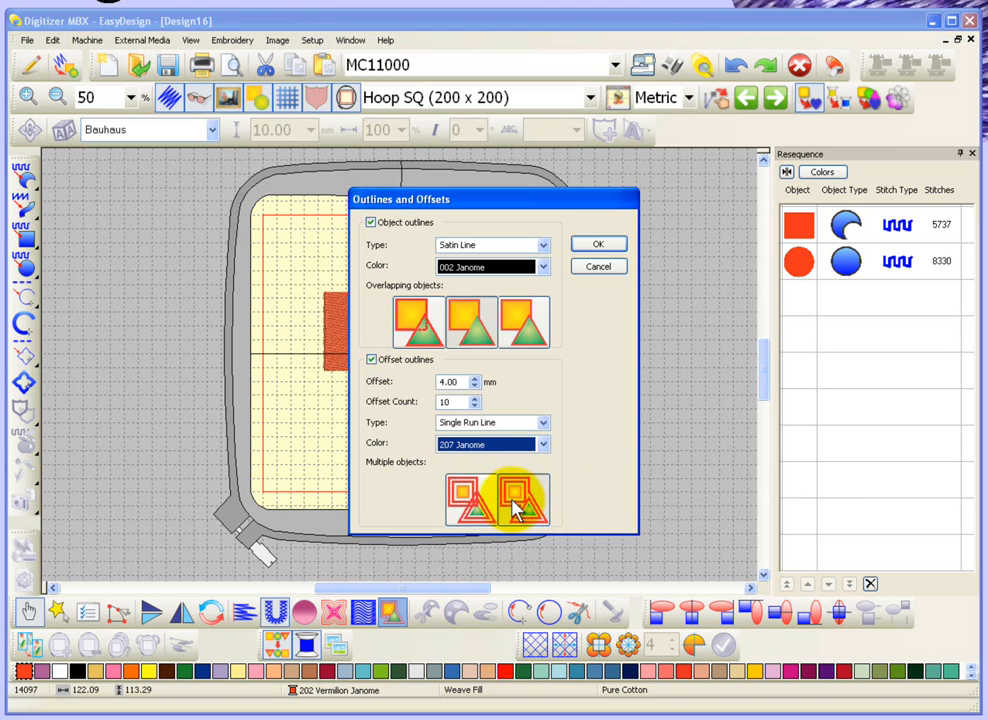
Apply the satin outline and ten shared offsets around the merged shapes.
click(598, 244)
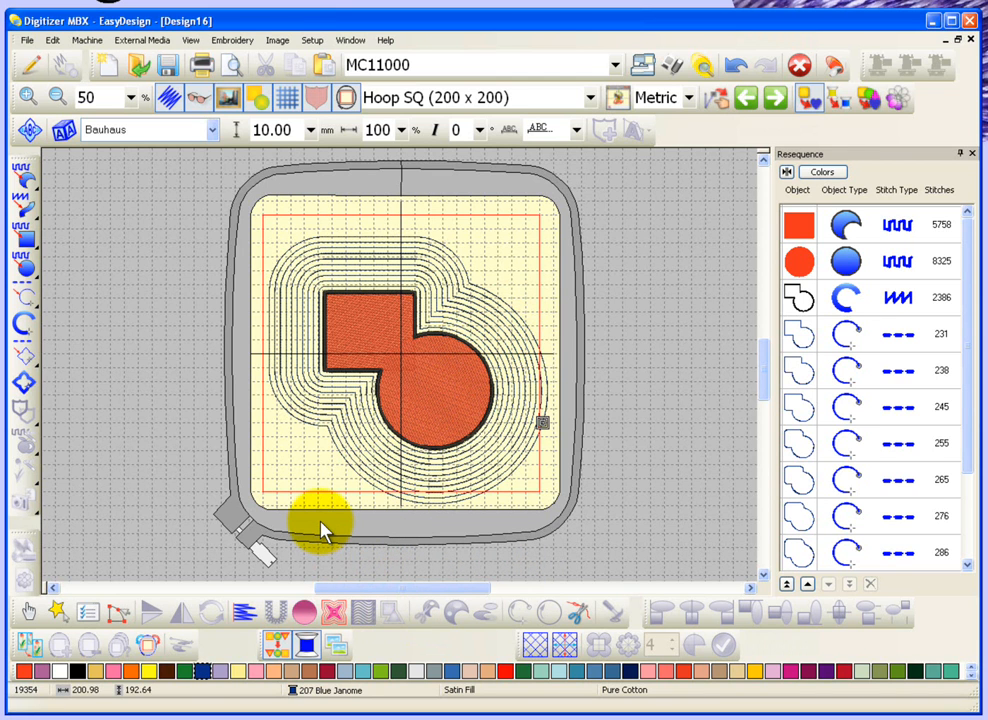
Open the Bunch of Roses design from the Open dialog.
click(140, 66)
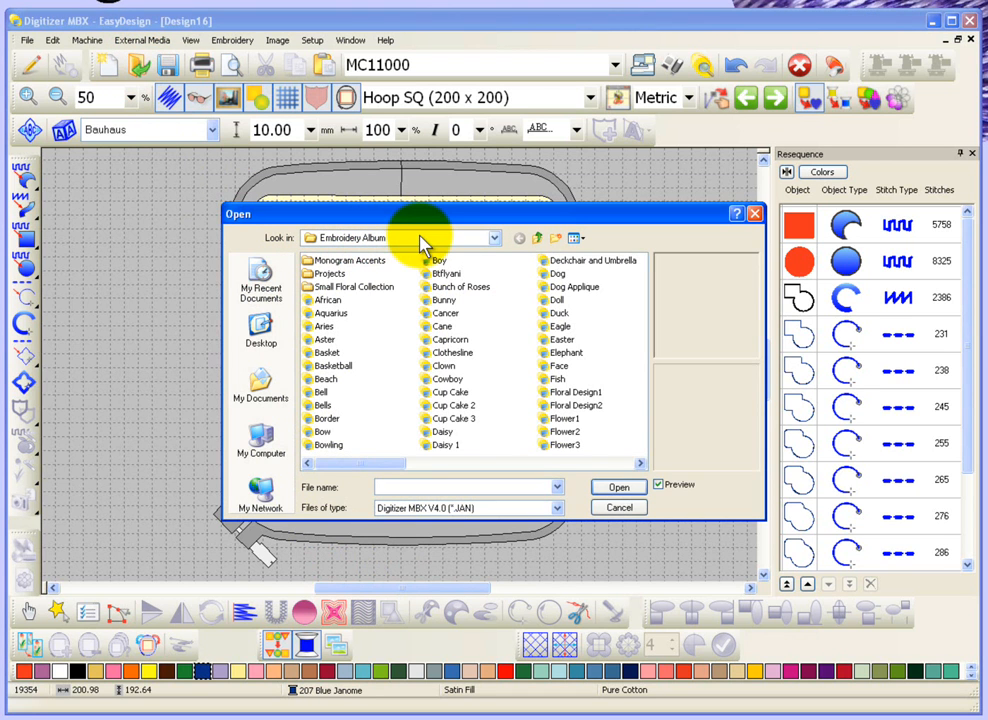
click(460, 287)
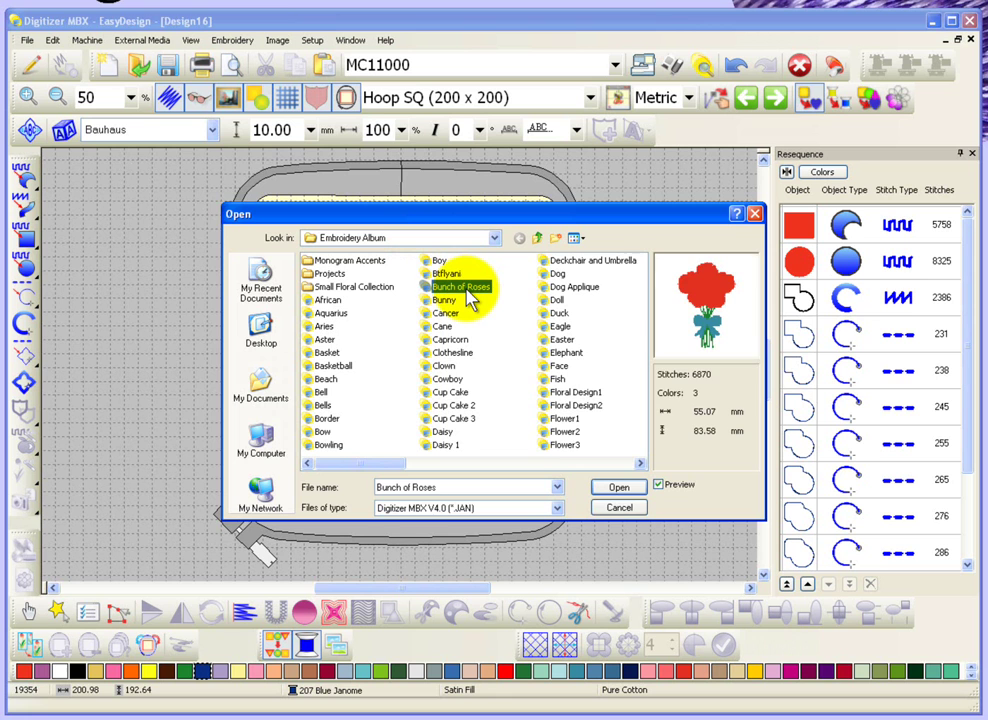
click(619, 487)
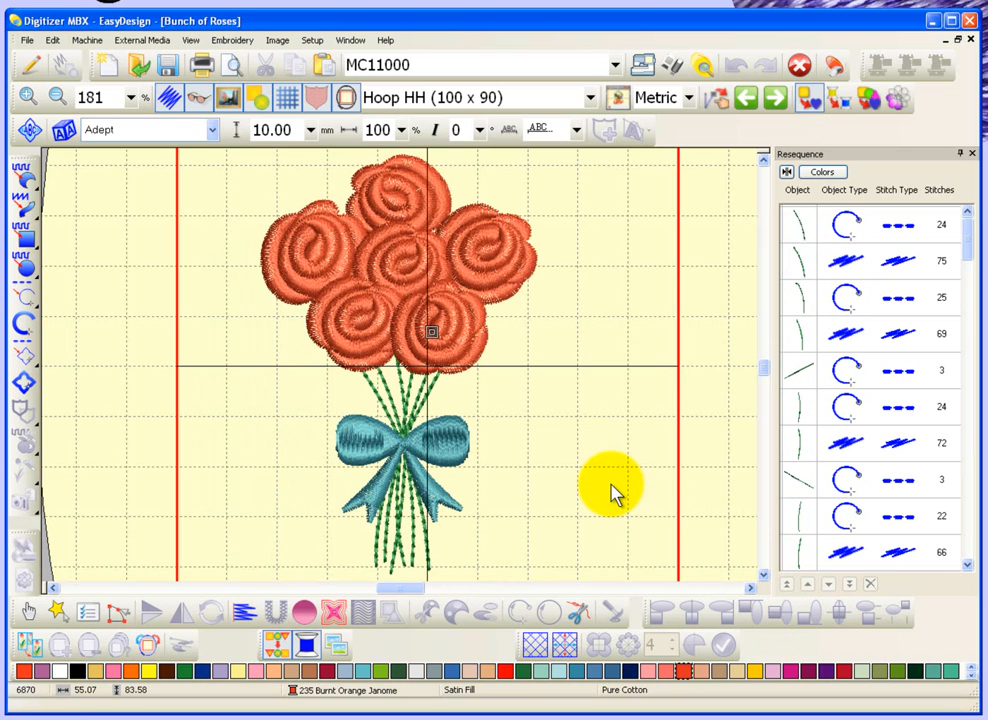
scroll(615, 490, down, 1)
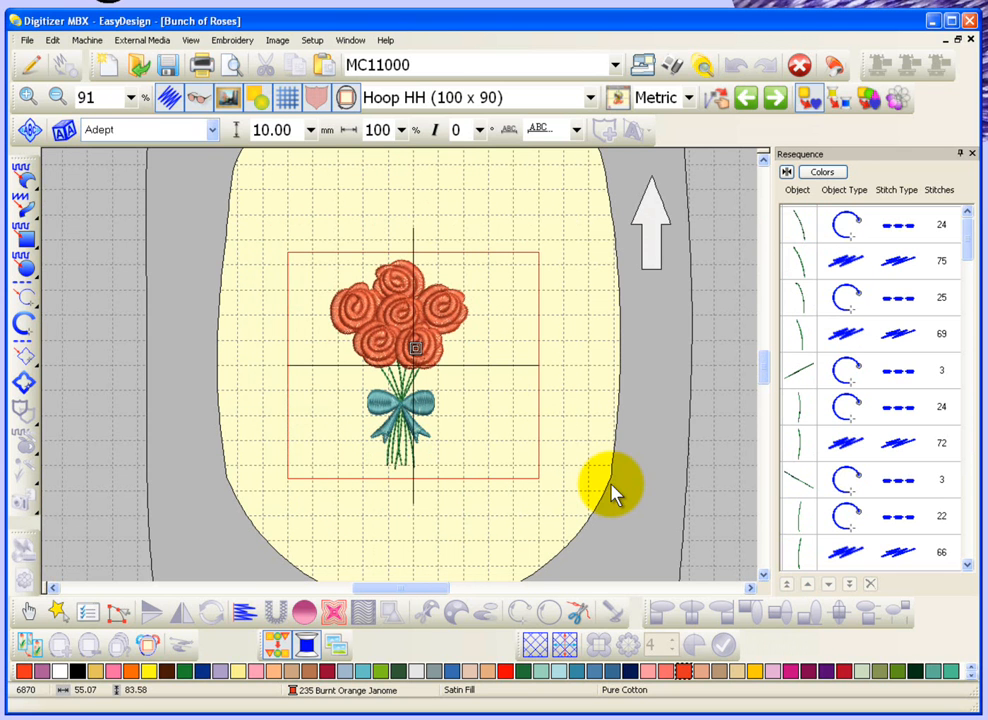
Switch the hoop to Hoop SQ (200 x 200) and select the entire bouquet.
click(440, 97)
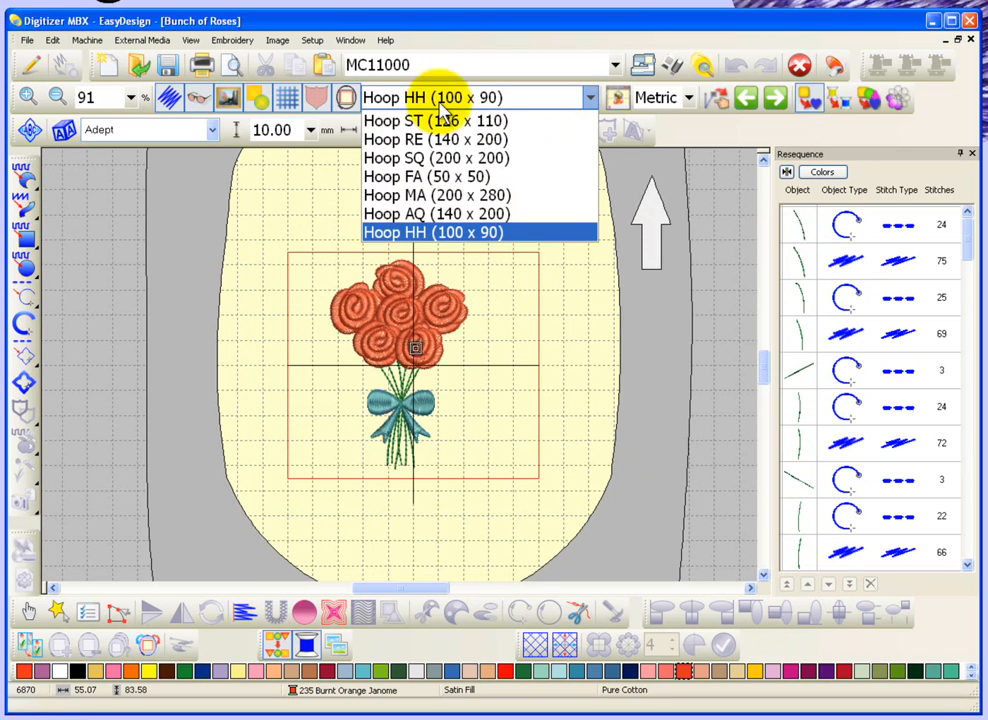
click(436, 121)
click(478, 129)
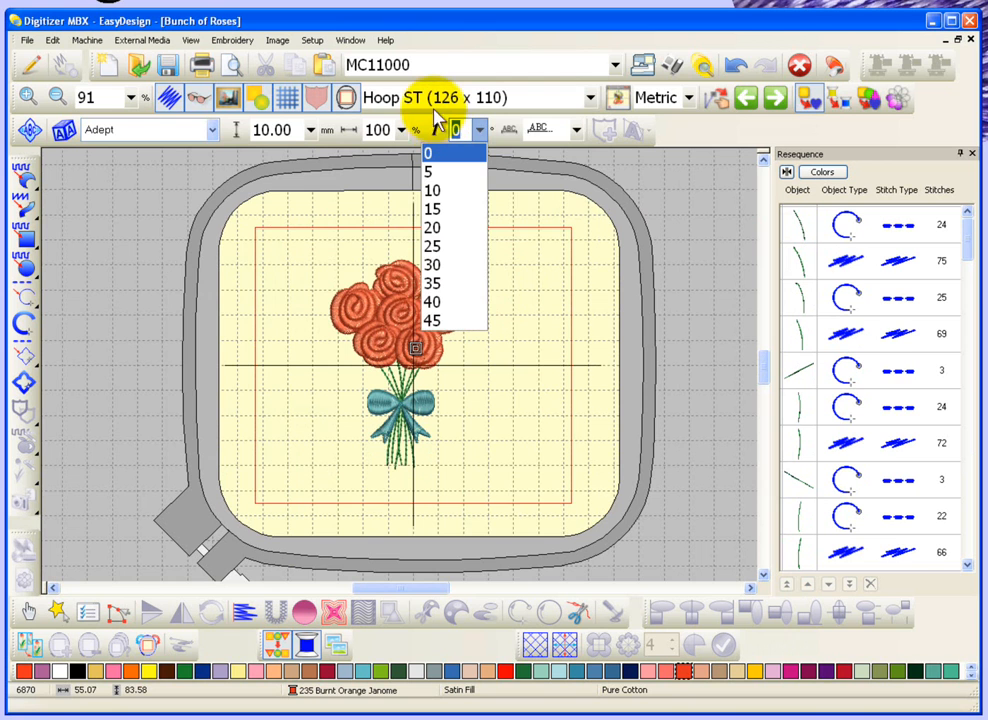
click(440, 97)
click(430, 156)
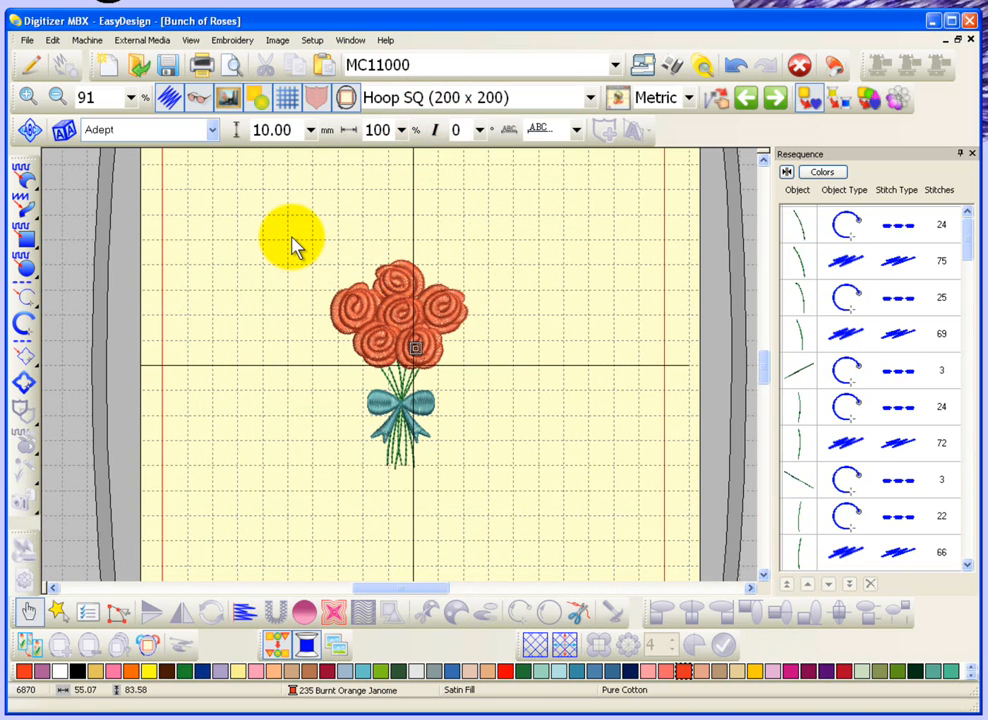
key(ctrl+a)
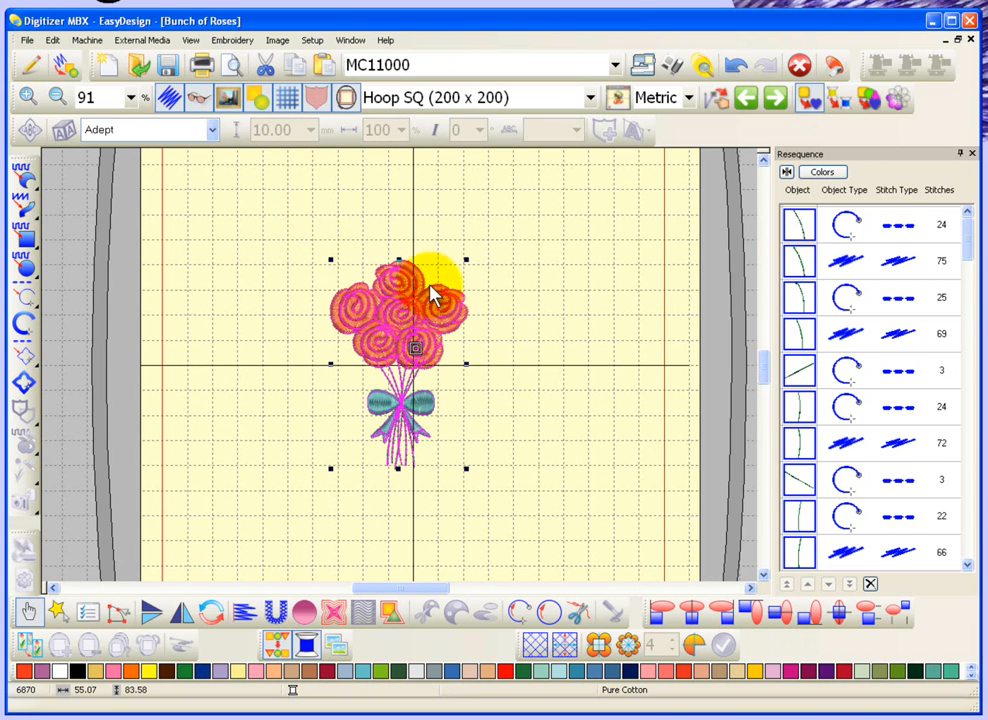
In Outlines & Offsets, turn off object outlines and set Offset 6 mm with Offset Count 4.
click(392, 614)
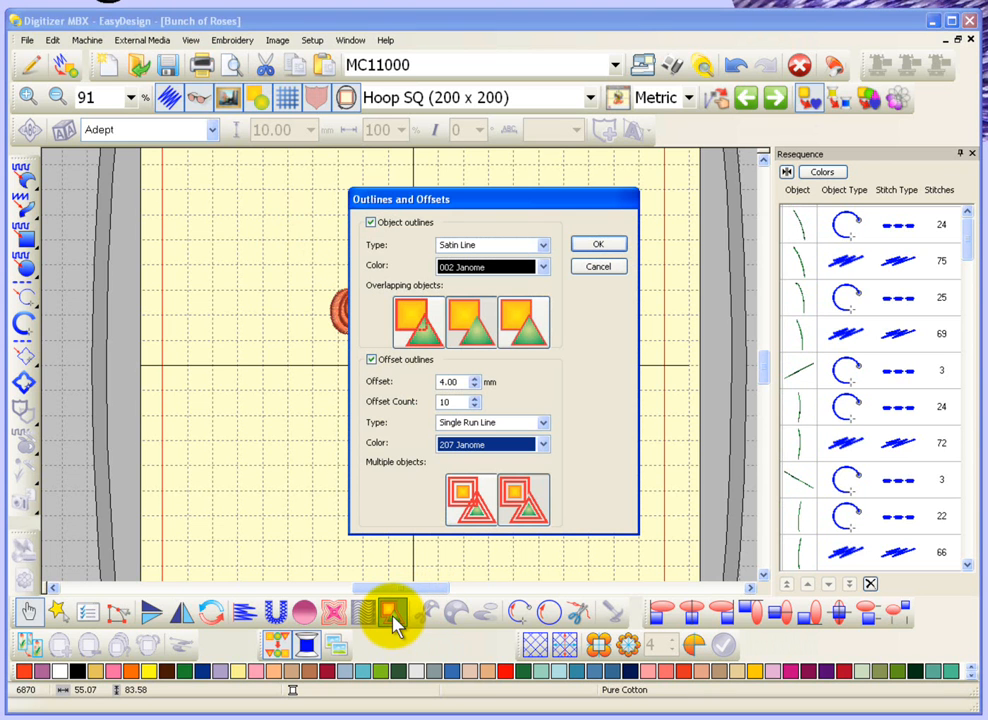
mouse_move(480, 199)
mouse_down()
mouse_move(681, 172)
mouse_move(648, 158)
mouse_up()
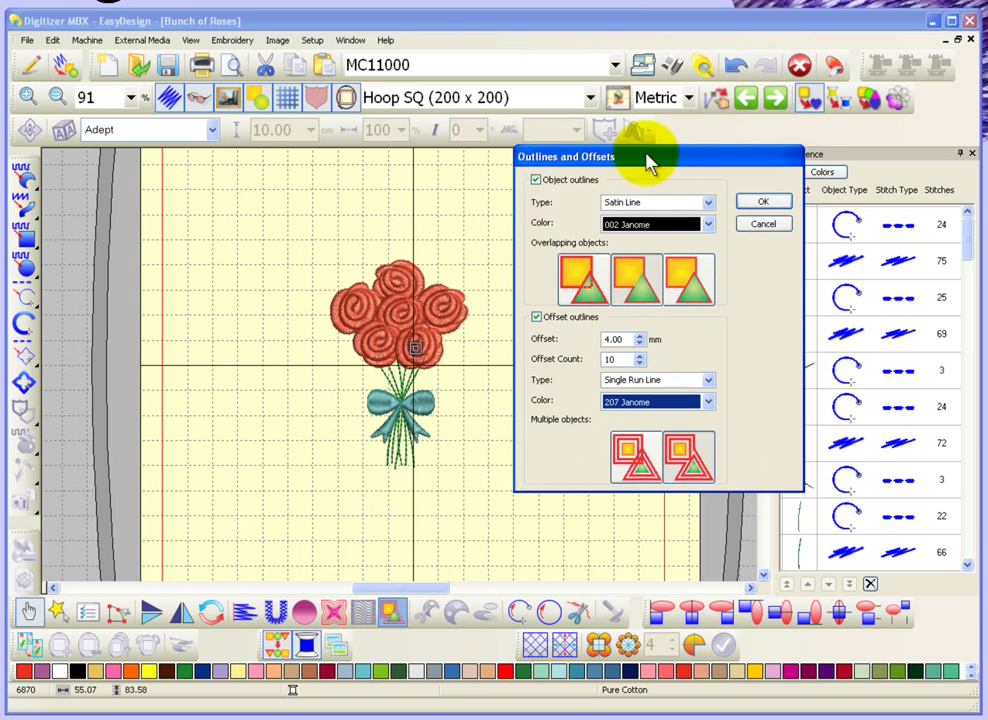
click(537, 180)
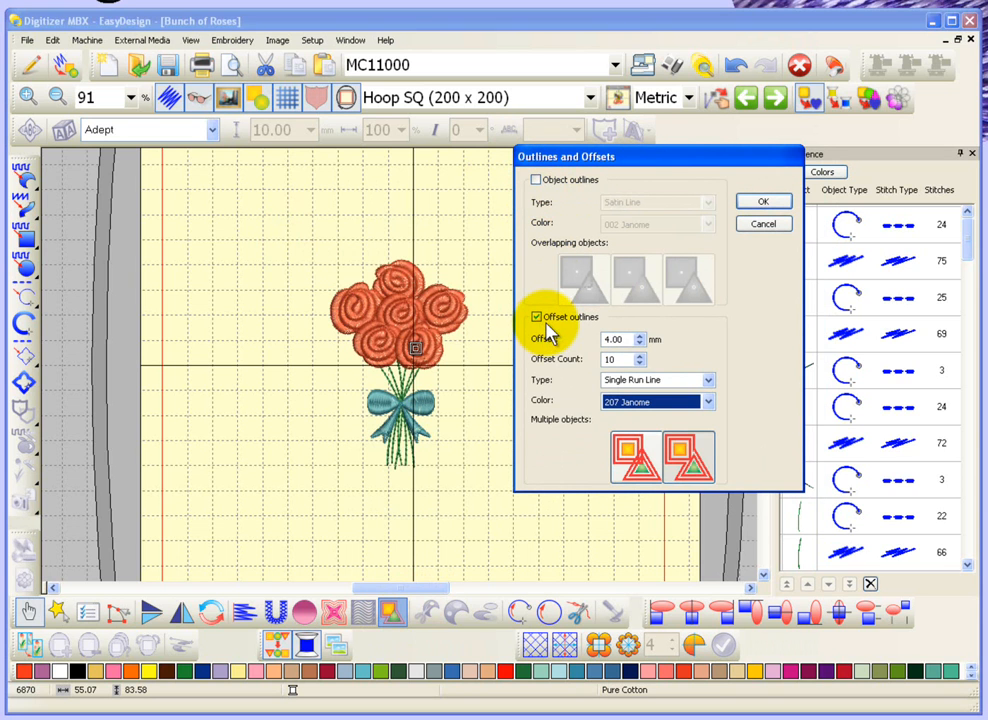
double_click(615, 339)
text(6)
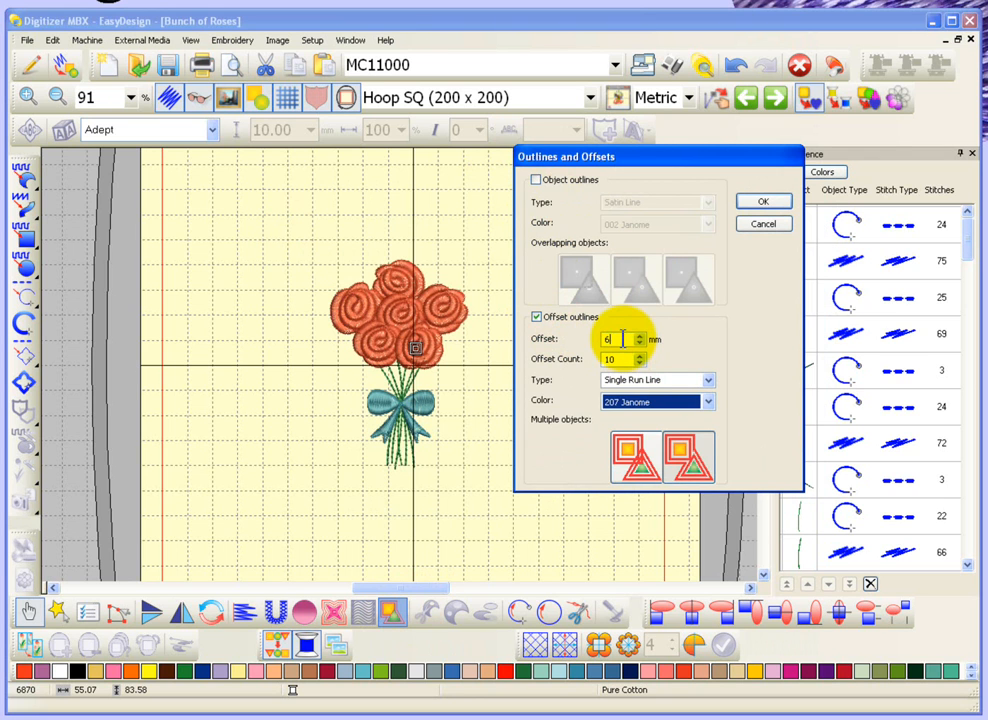
double_click(612, 360)
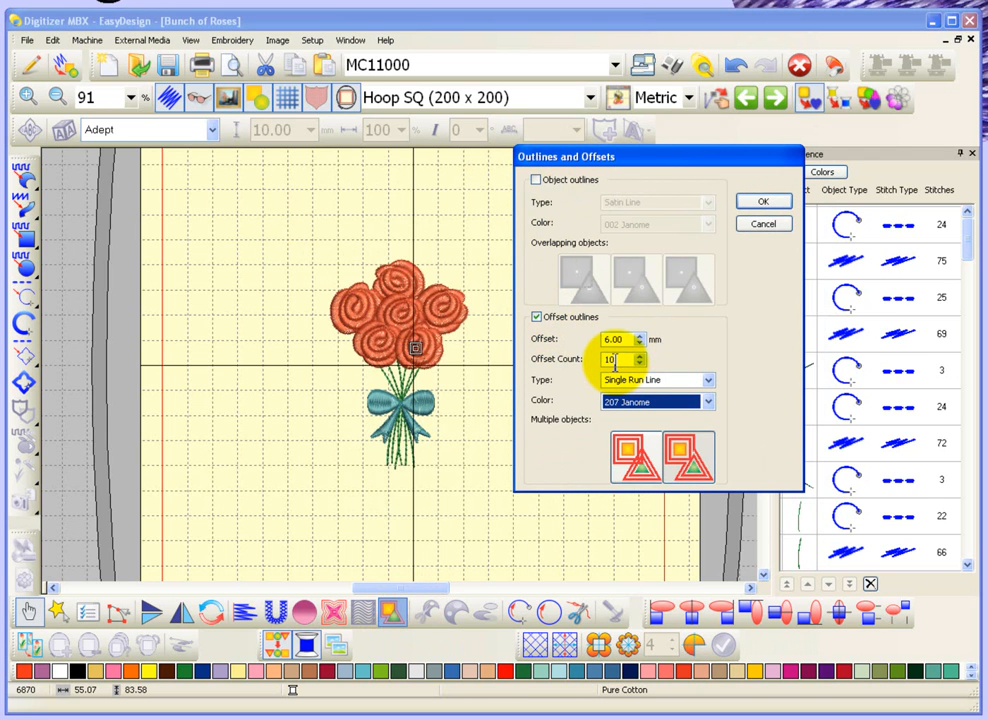
text(4)
click(763, 202)
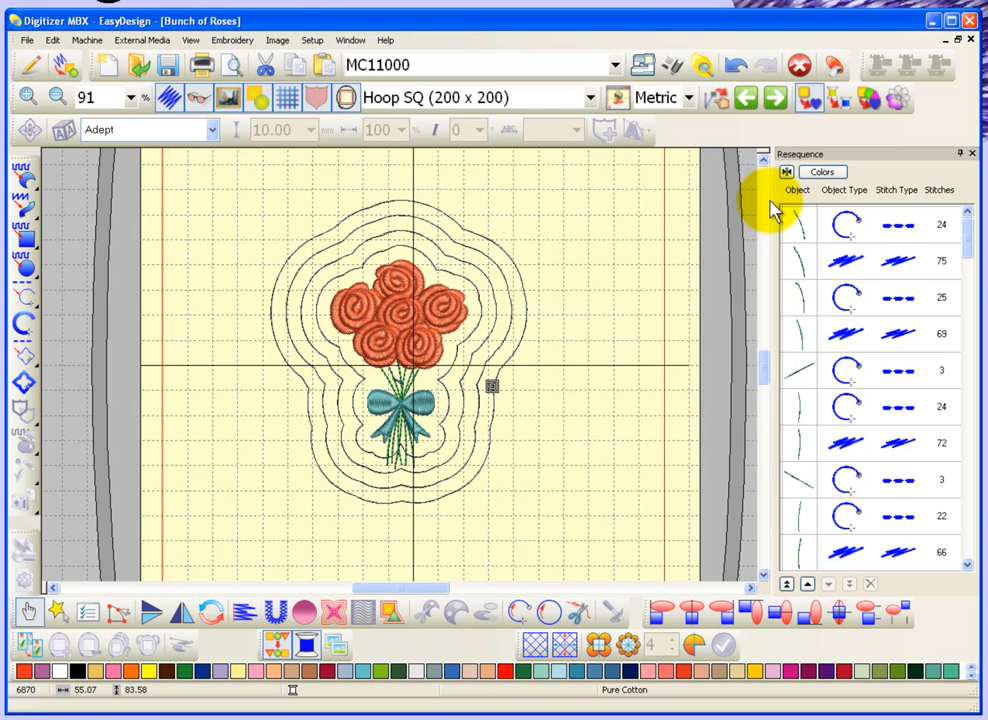